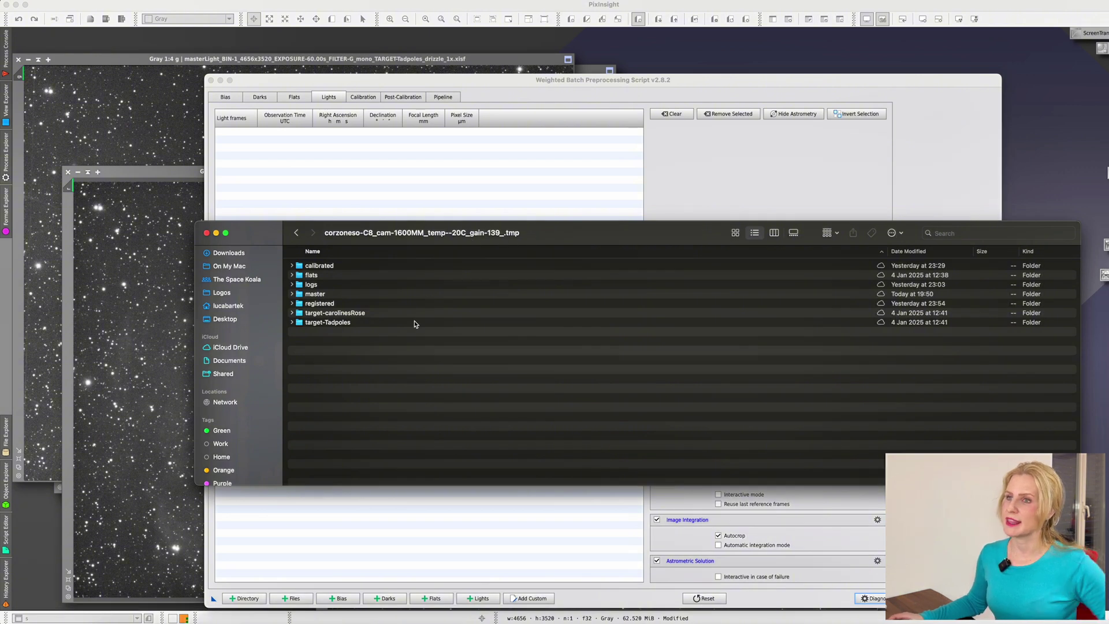
Review the target, flats, registered, master, logs and calibrated folders, then close the Finder window
left_click(357, 323)
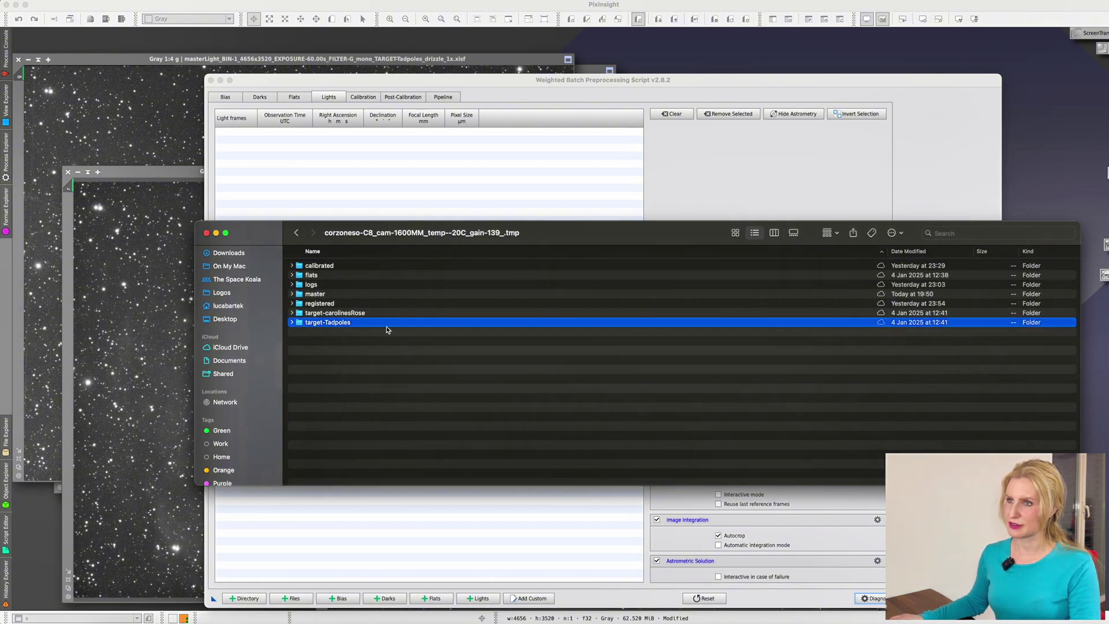
left_click(337, 314)
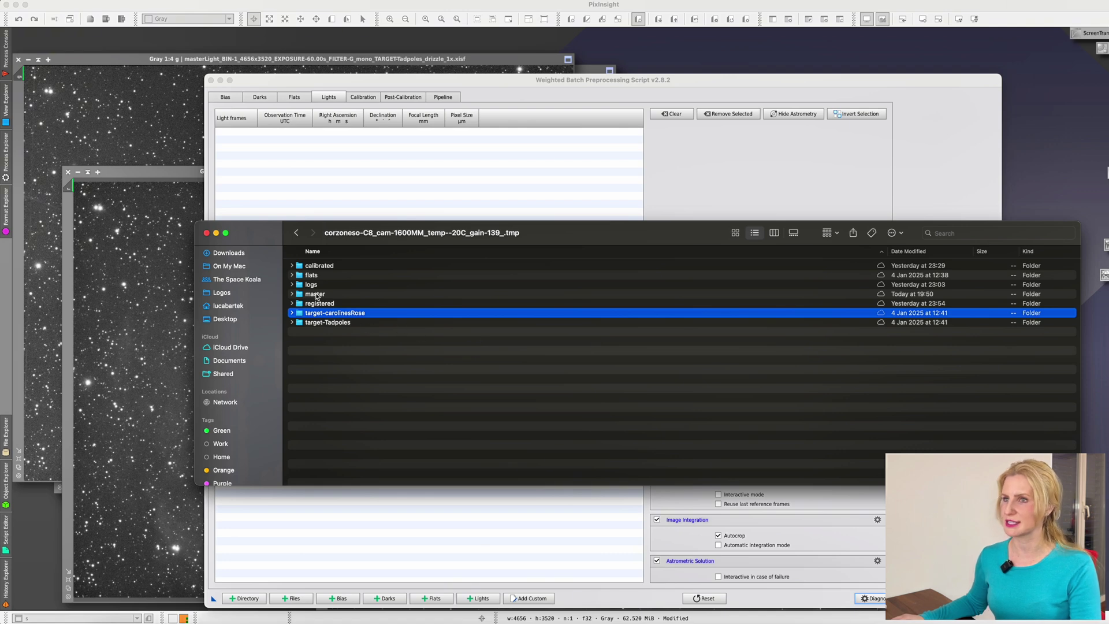
left_click(327, 276)
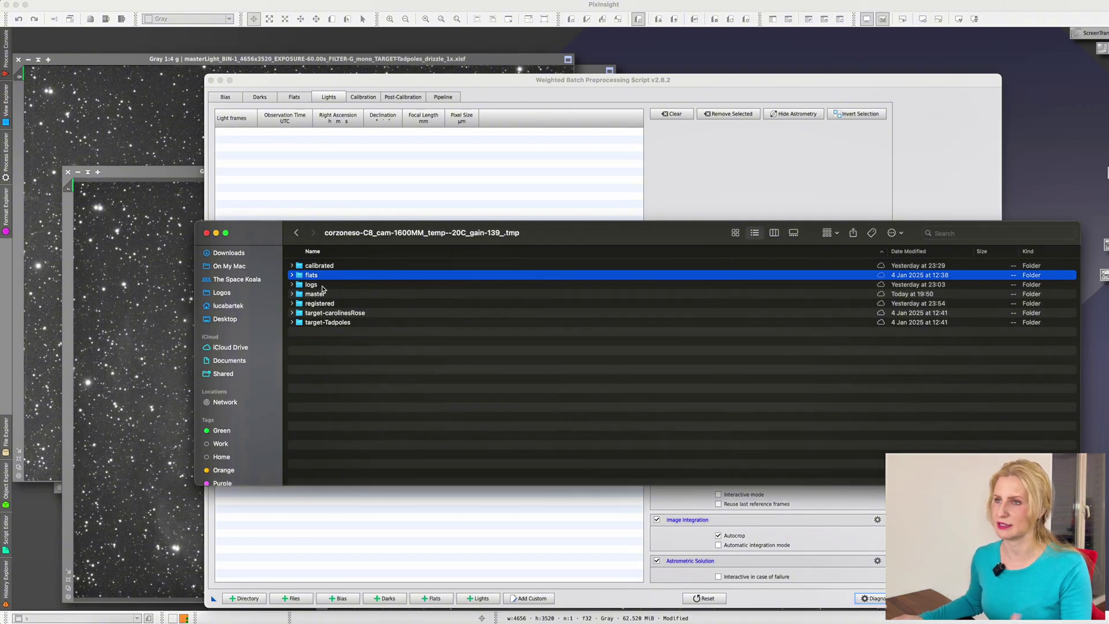
left_click(354, 303)
left_click(350, 294)
left_click(338, 285)
left_click(339, 266)
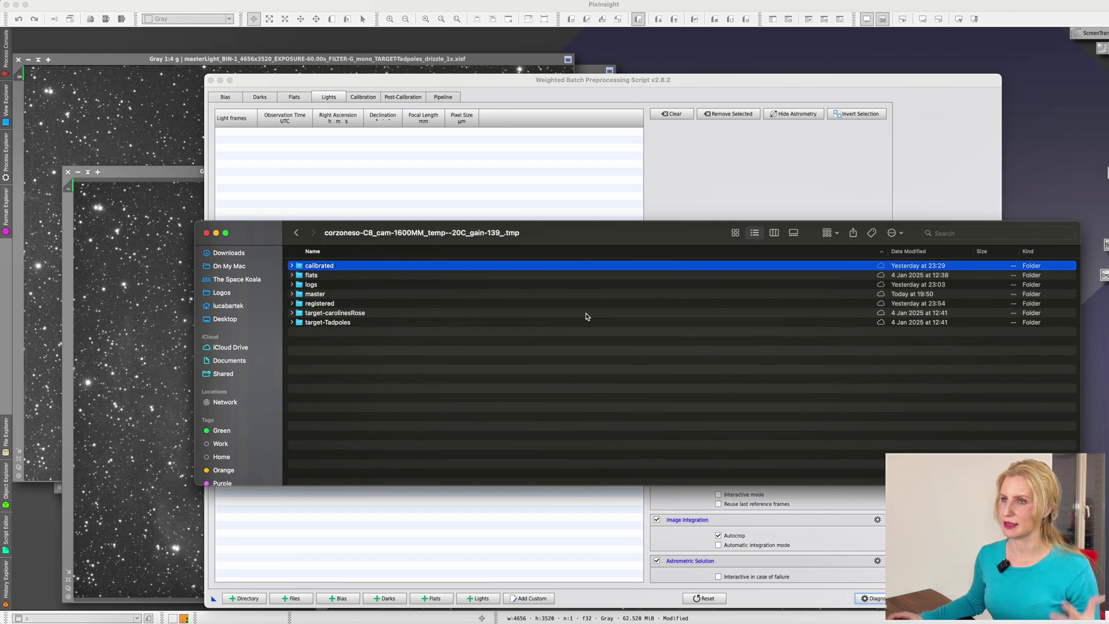
key("Escape")
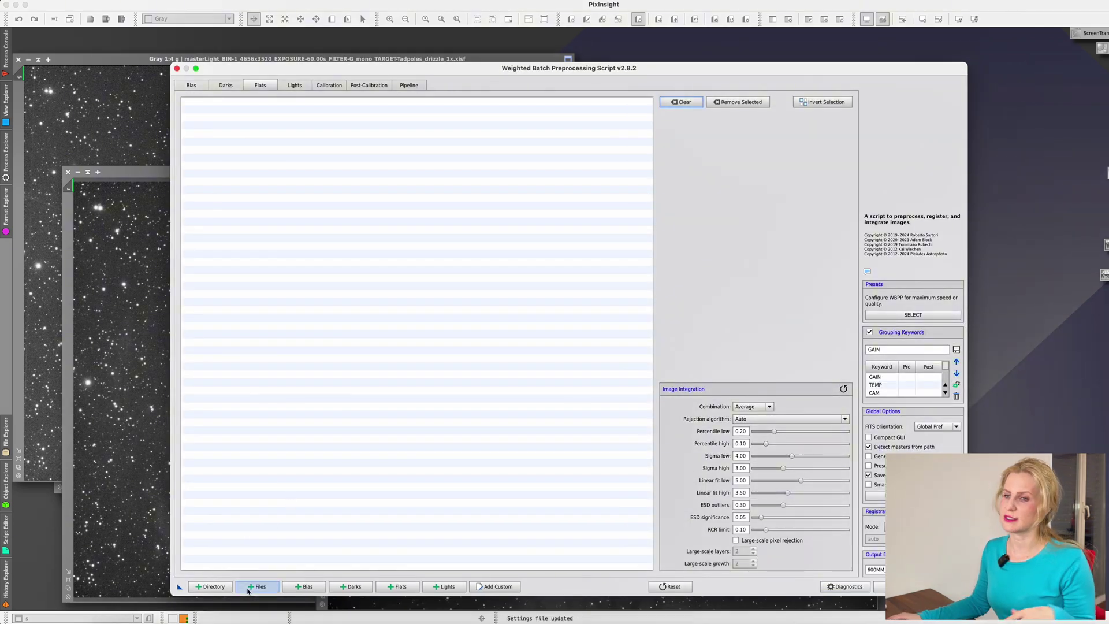
Add every flat frame from the flats folder to the Flats list
left_click(212, 586)
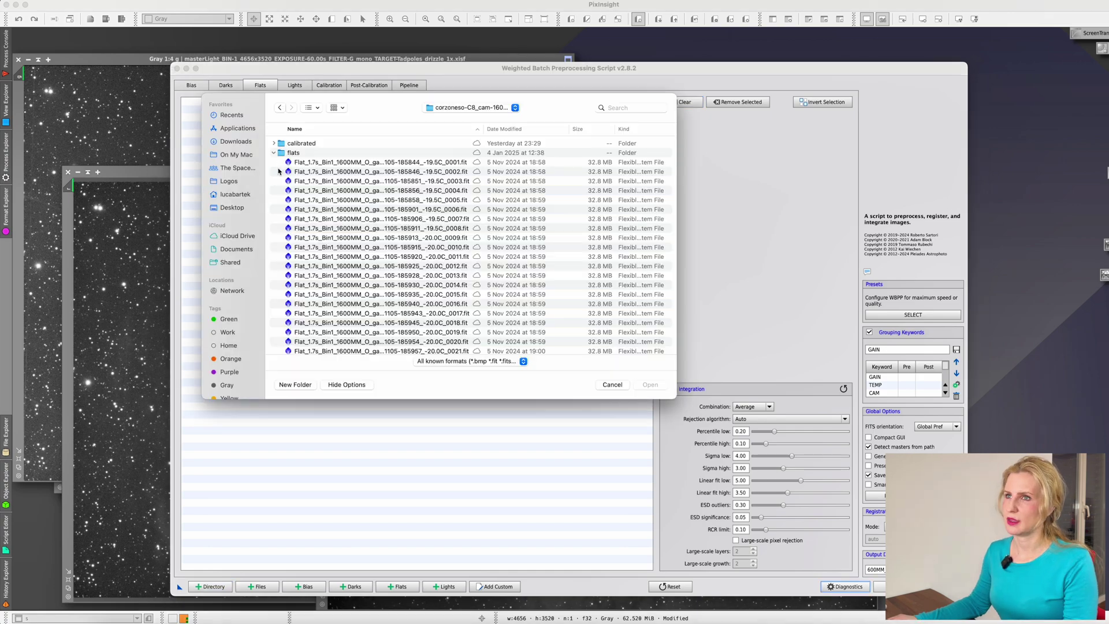
left_click(275, 192)
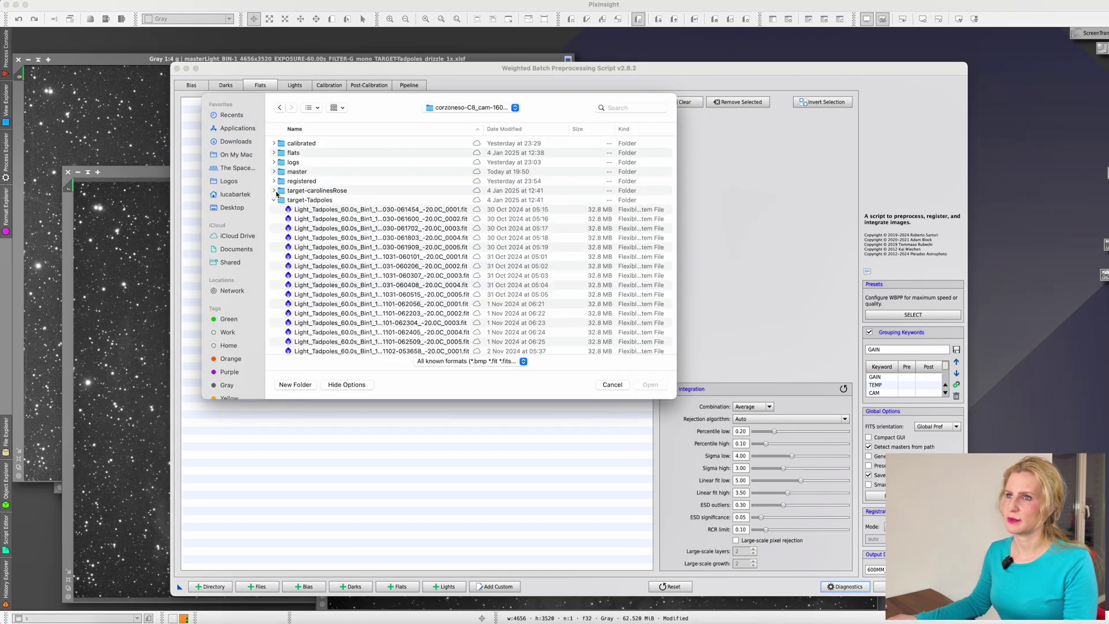
left_click(276, 201)
left_click(274, 152)
left_click(303, 172)
key("super+a")
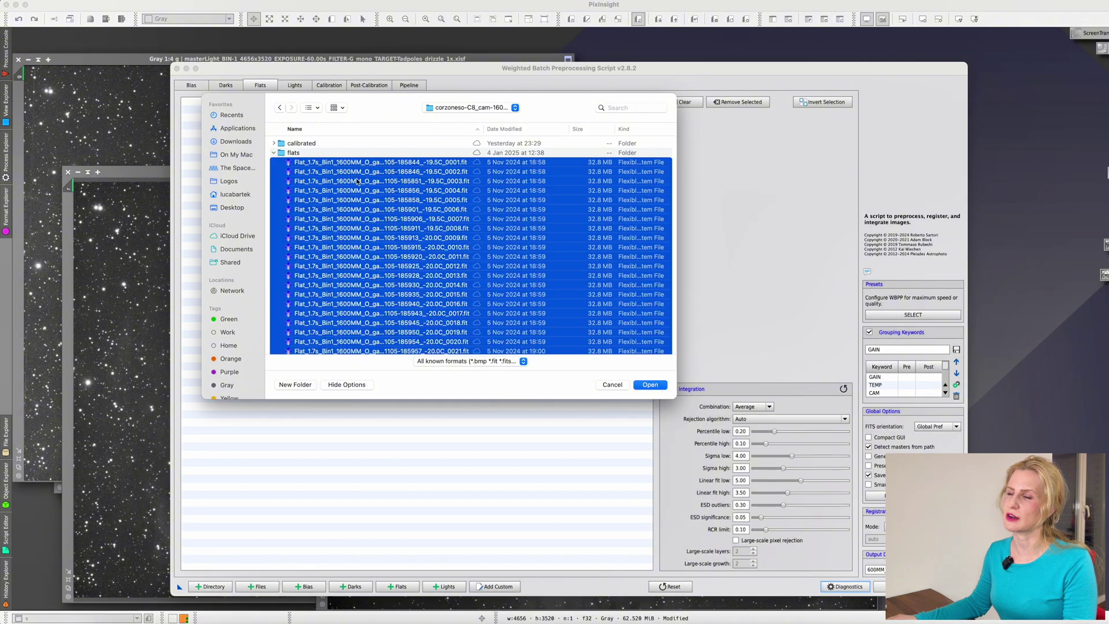
key("Return")
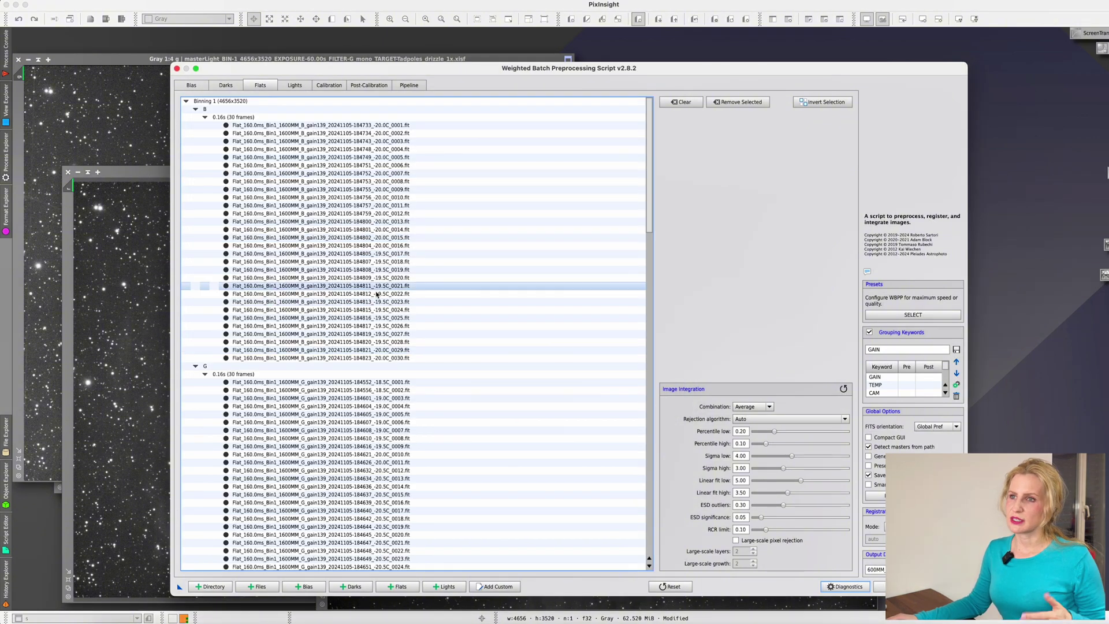
Inspect the Binning 1 flat groups: filter B at 0.16s, 30 frames
scroll(395, 322, "up", 7)
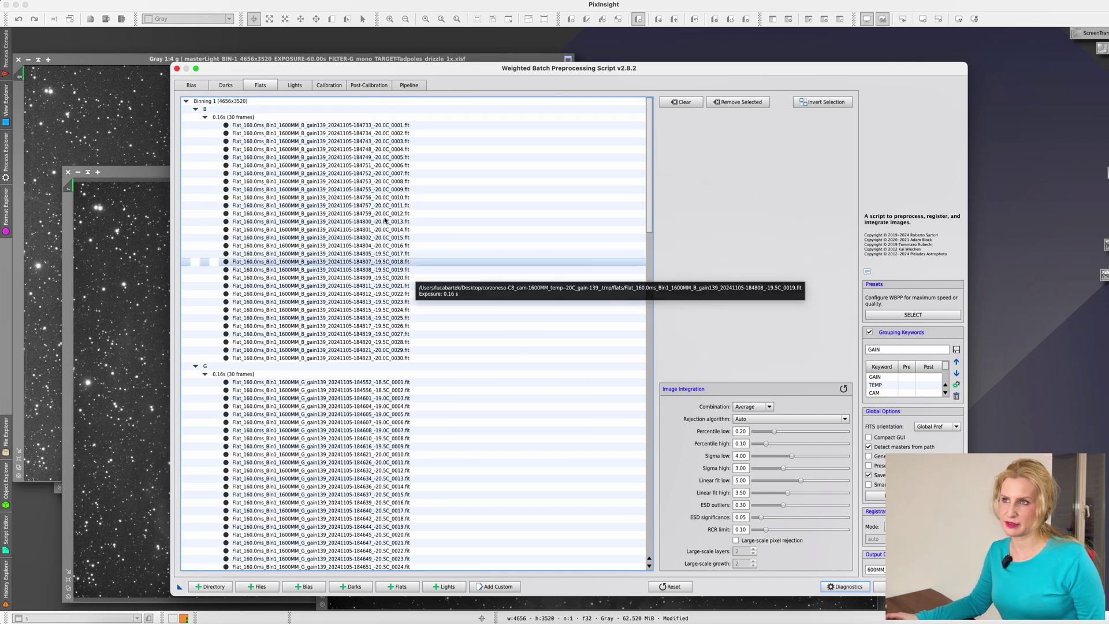
left_click(199, 102)
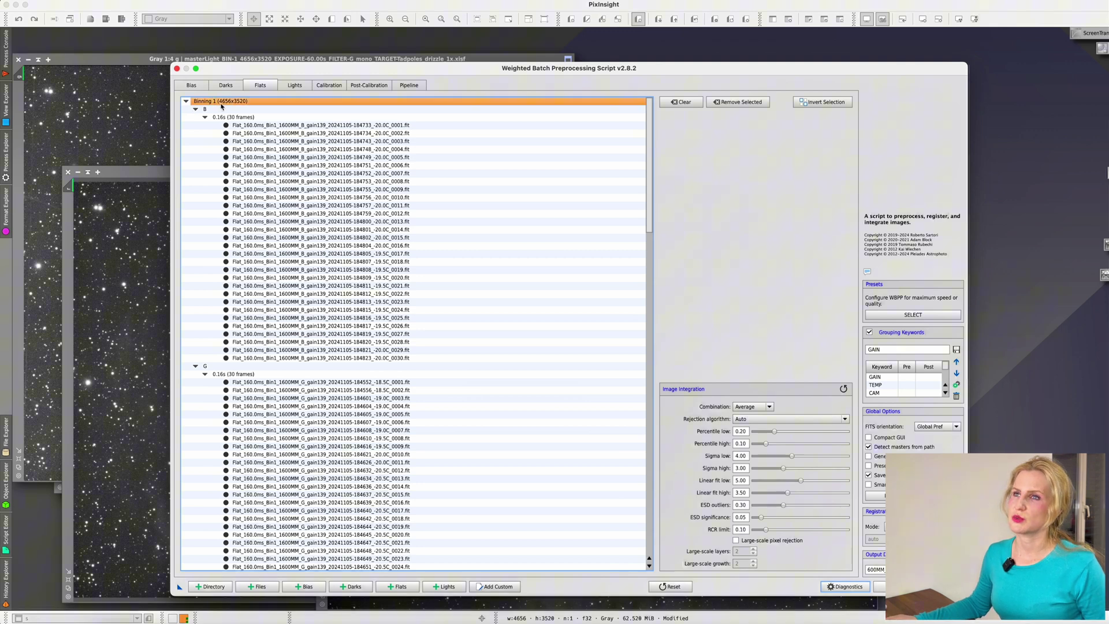
left_click(260, 109)
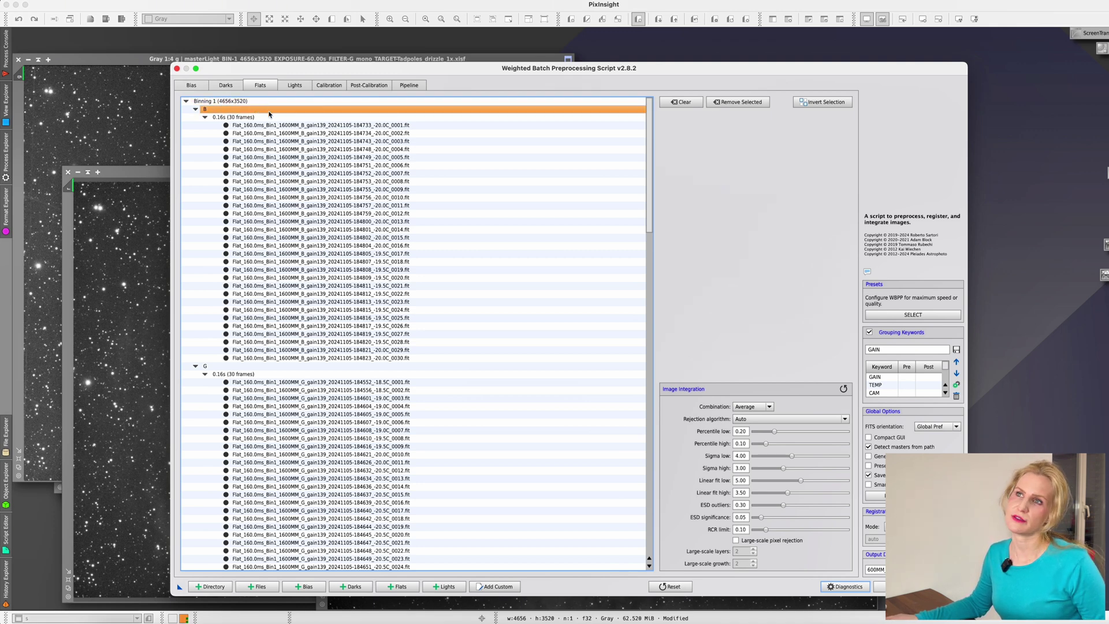
left_click(232, 118)
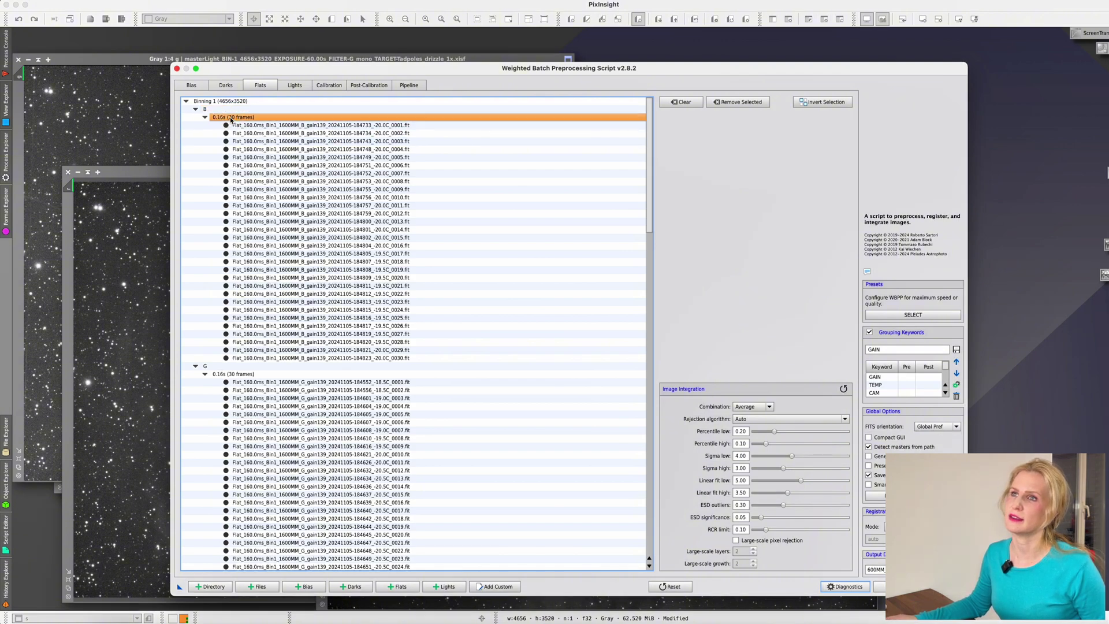
Scroll through the loaded light frames, then show the Calibration page matching masters to light groups
left_click(296, 86)
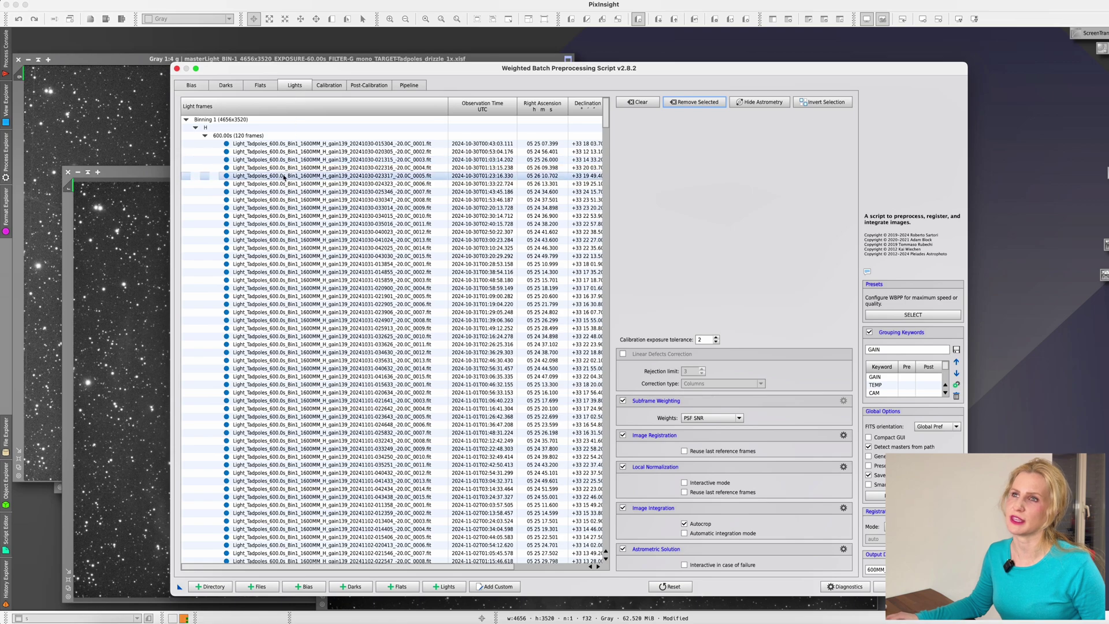
scroll(333, 226, "down", 10)
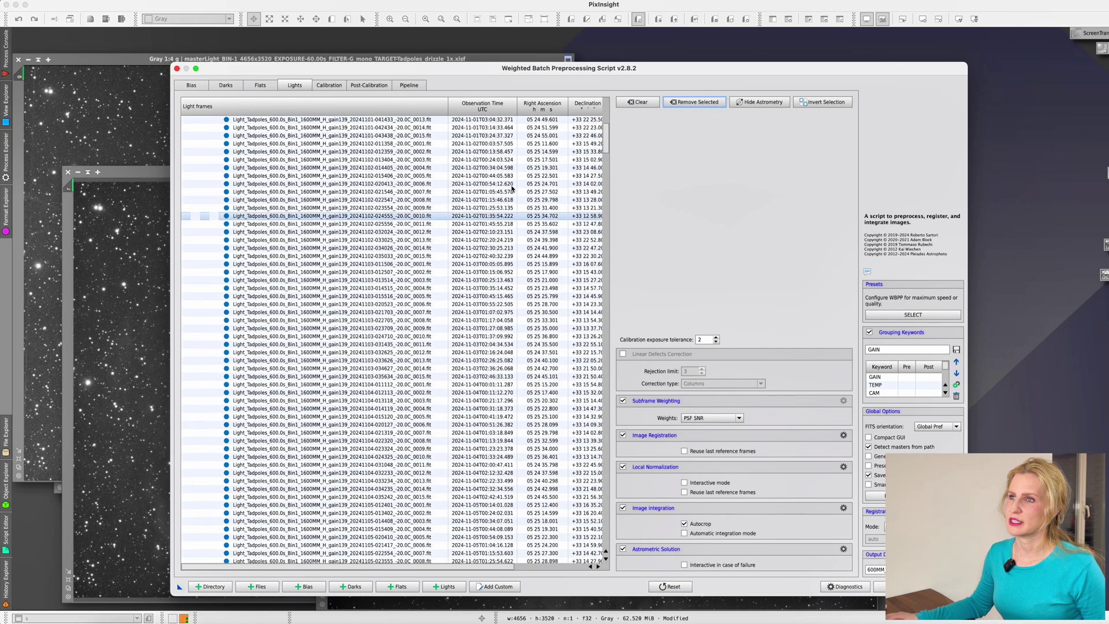
scroll(594, 446, "down", 15)
scroll(594, 446, "up", 5)
left_click(329, 85)
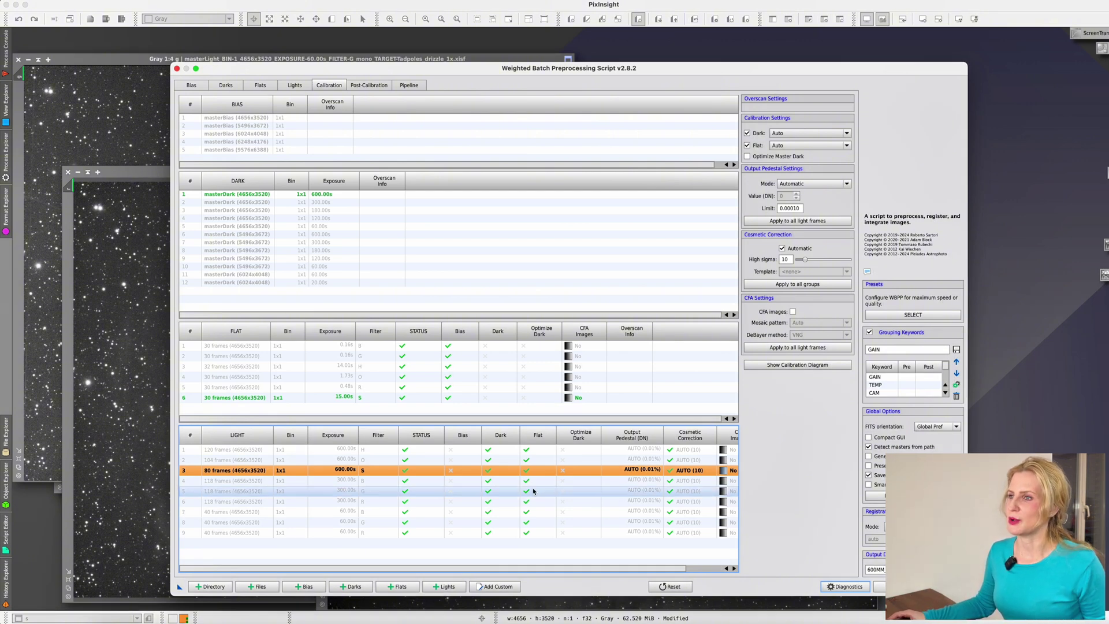
left_click(372, 87)
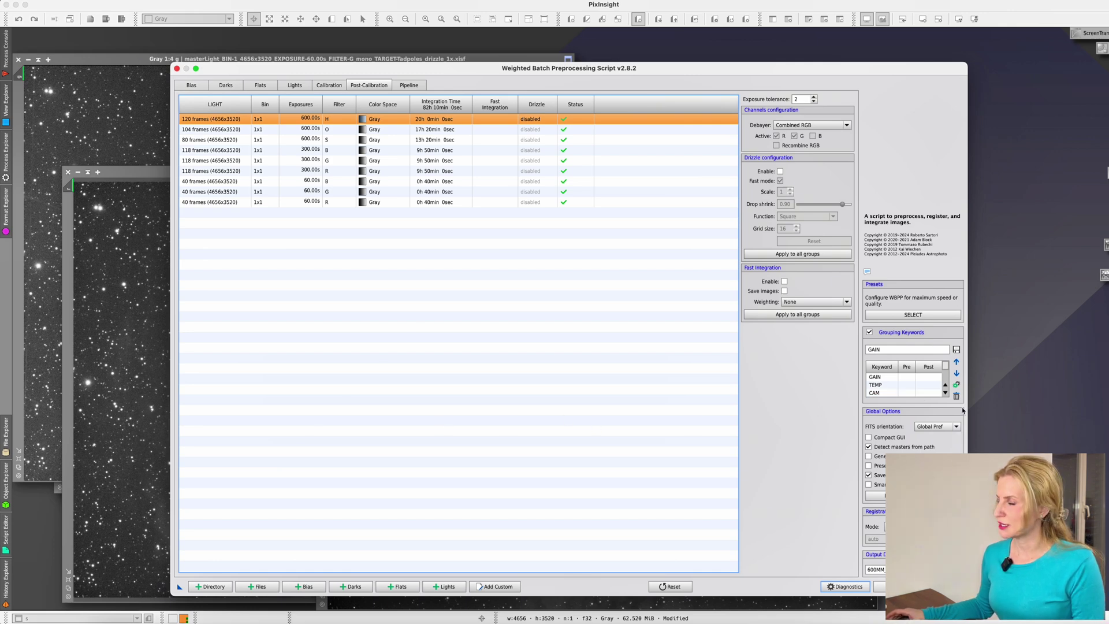
left_click(319, 87)
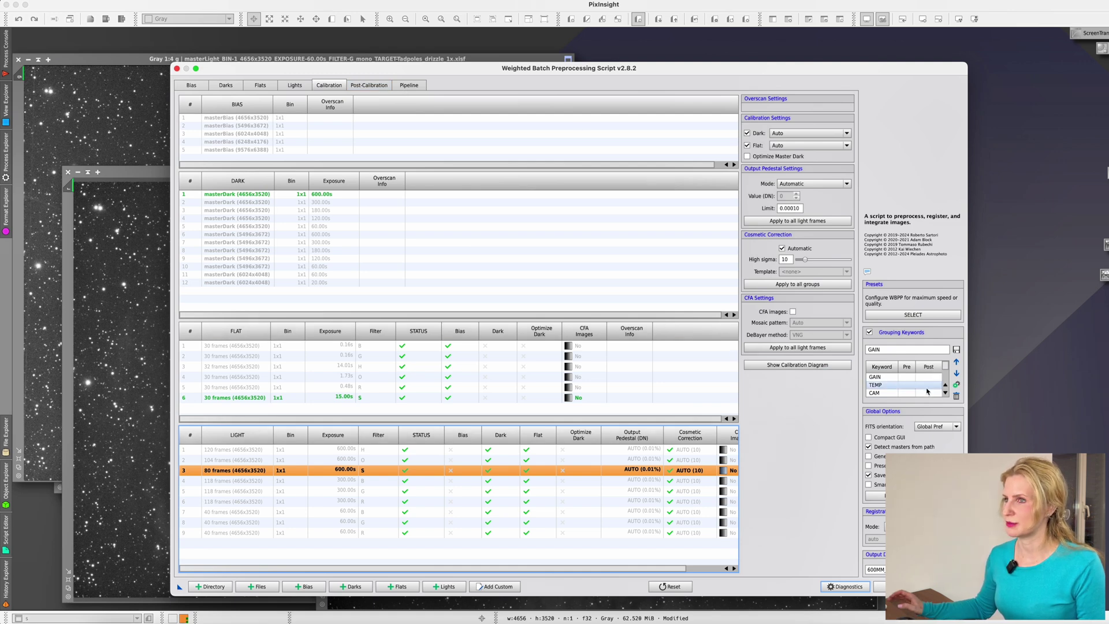
On the Lights list, make GAIN a pre-calibration grouping keyword, grouping lights under GAIN: 139
left_click(294, 85)
scroll(399, 223, "up", 6)
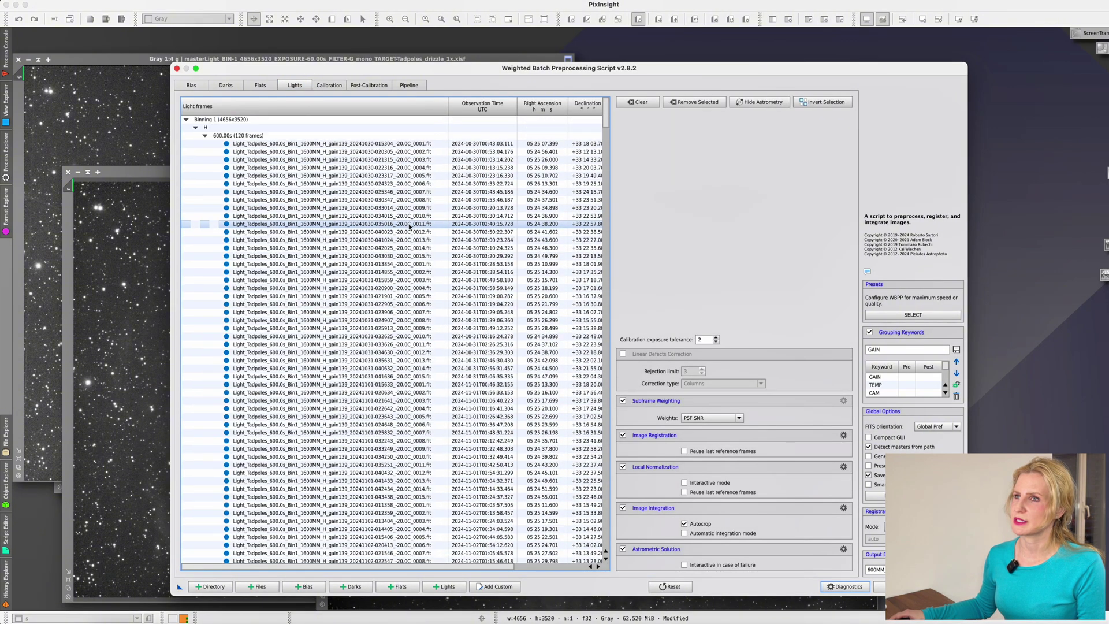
left_click(333, 153)
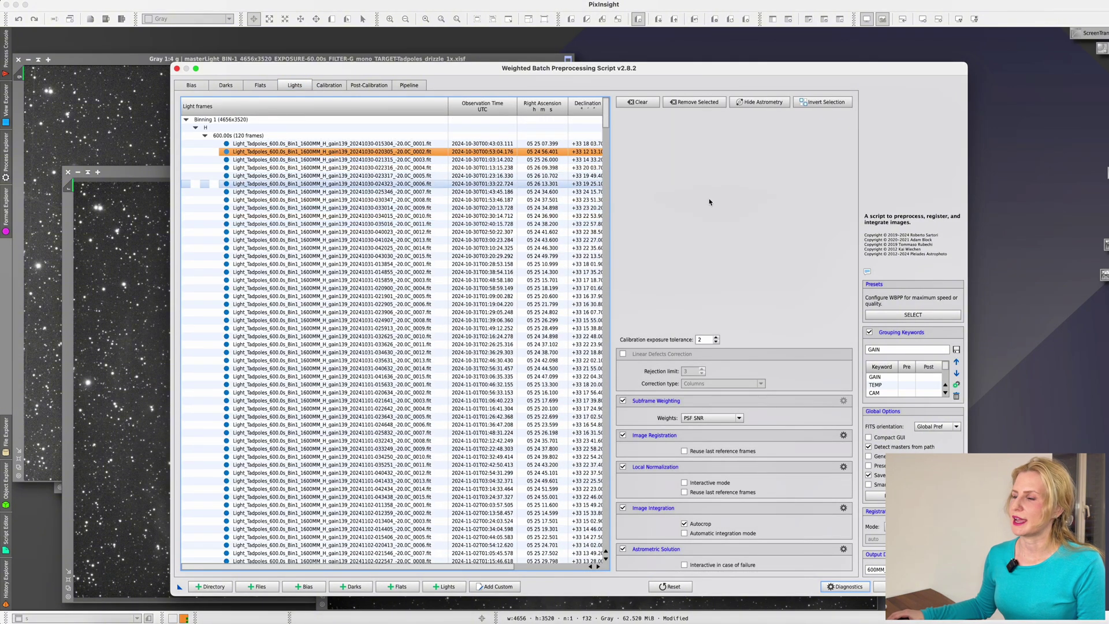
left_click(926, 381)
left_click(957, 385)
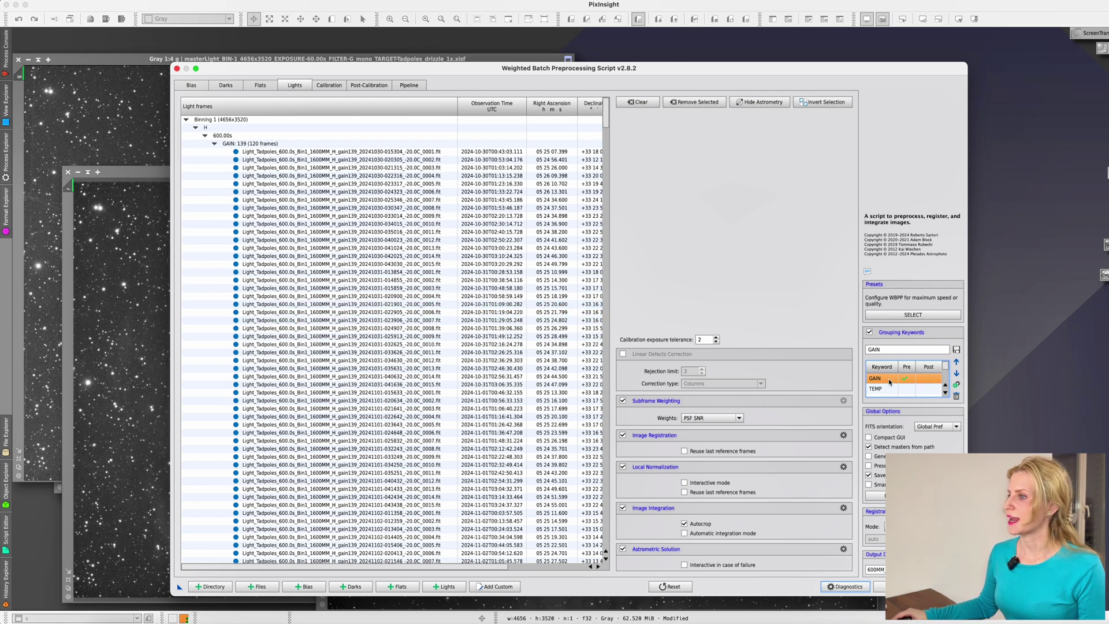
Add TEMP as a pre-calibration keyword (GAIN: 139, TEMP: -20C) and bring up the working folder in Finder
left_click(940, 388)
left_click(905, 389)
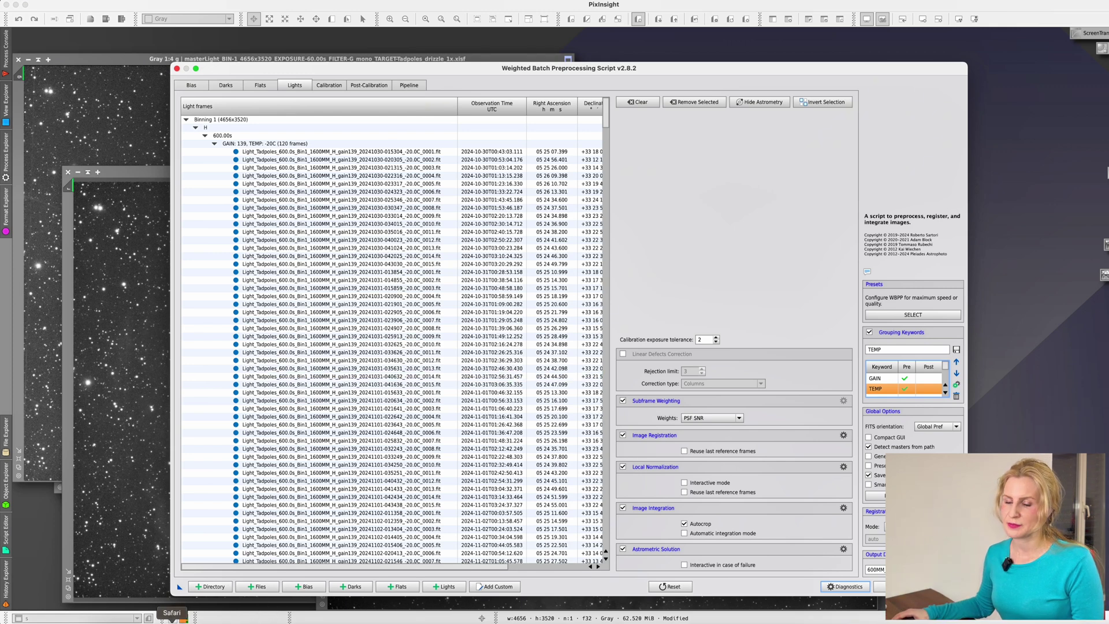
left_click(107, 621)
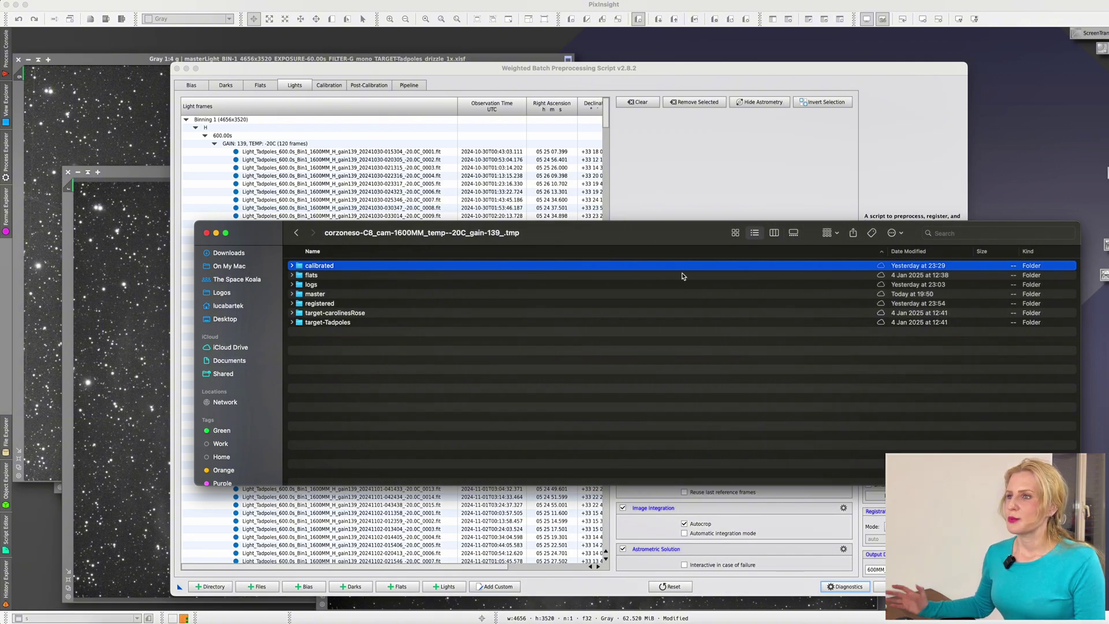
Hide Finder to return to the WBPP script
key("super+h")
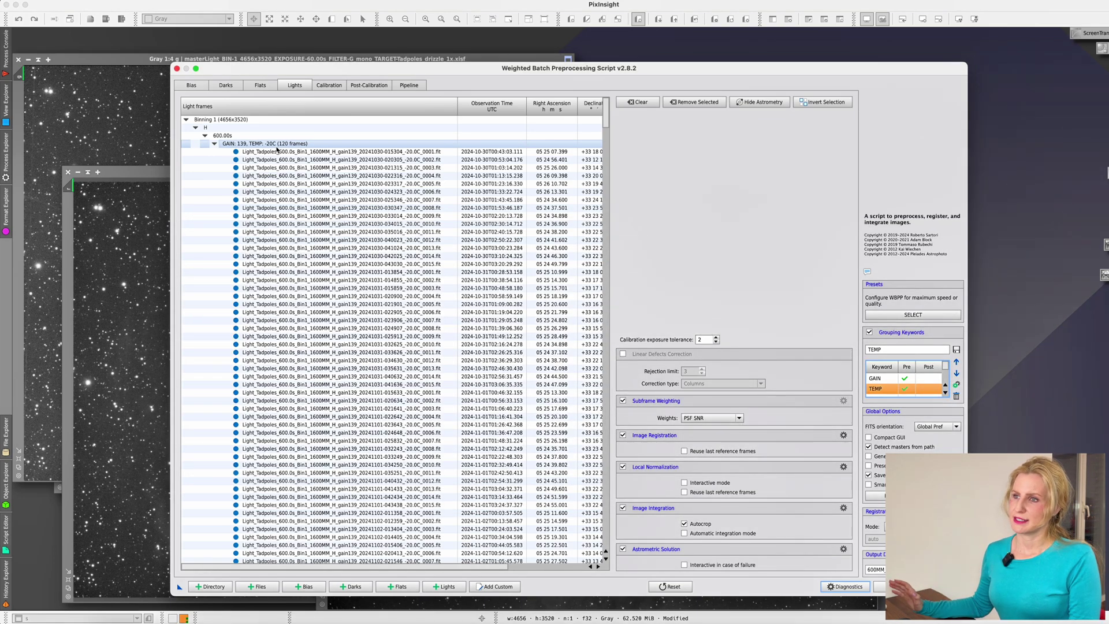
Check several light frames' file paths, then view the master bias list
left_click(283, 159)
left_click(347, 240)
left_click(370, 280)
left_click(393, 263)
left_click(451, 369)
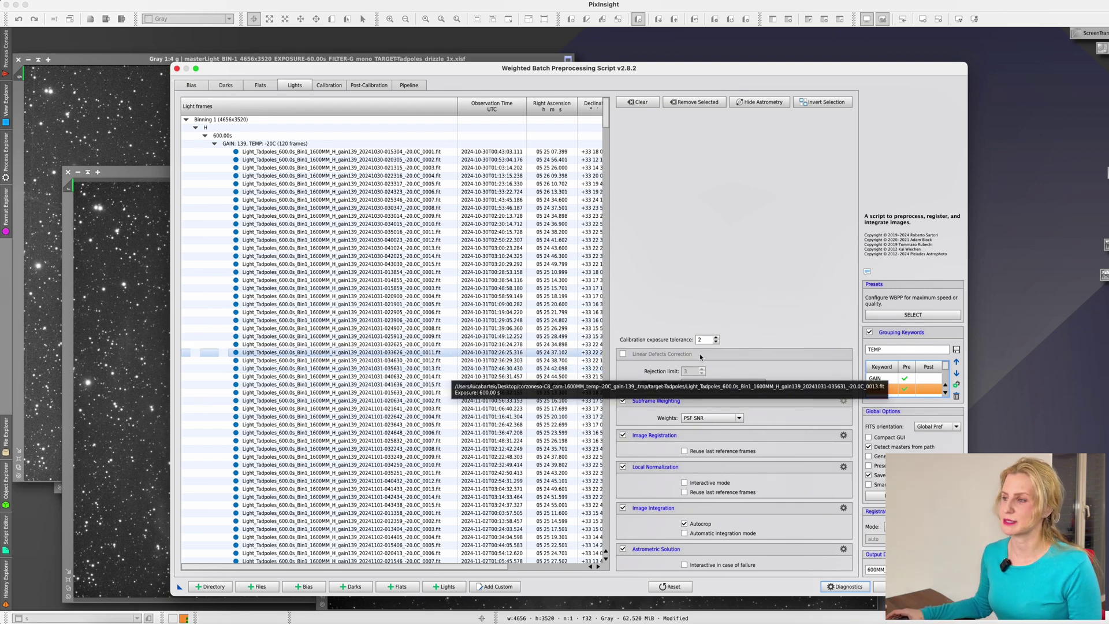
left_click(404, 475)
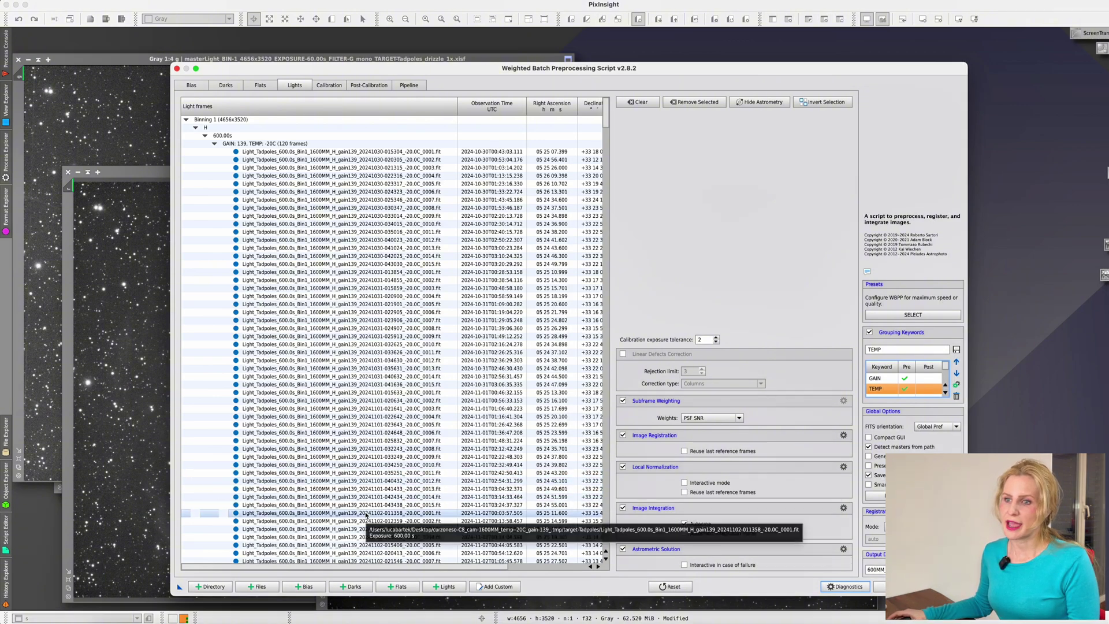
left_click(190, 85)
Compare master bias, dark and light groups by GAIN/TEMP, then reveal the .tmp output folder in Finder
left_click(224, 86)
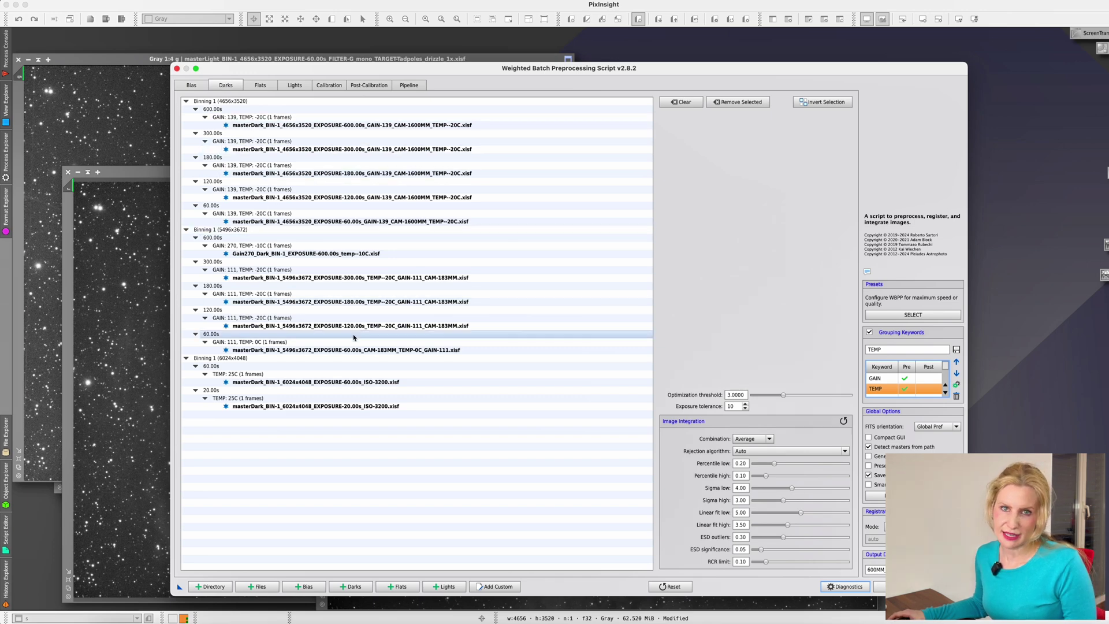
left_click(191, 85)
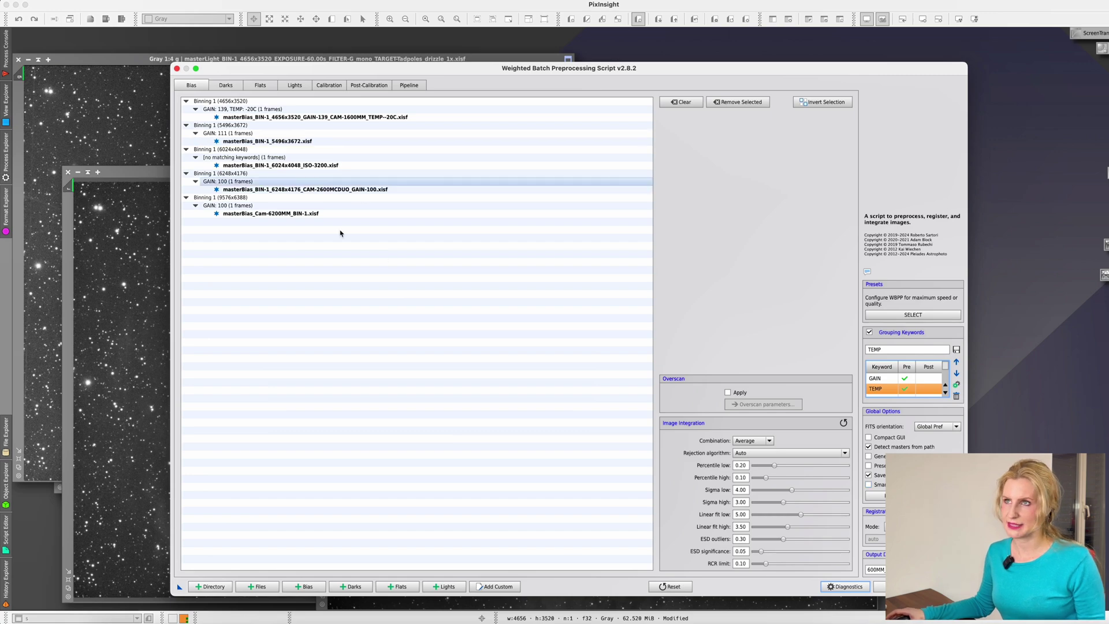
left_click(290, 86)
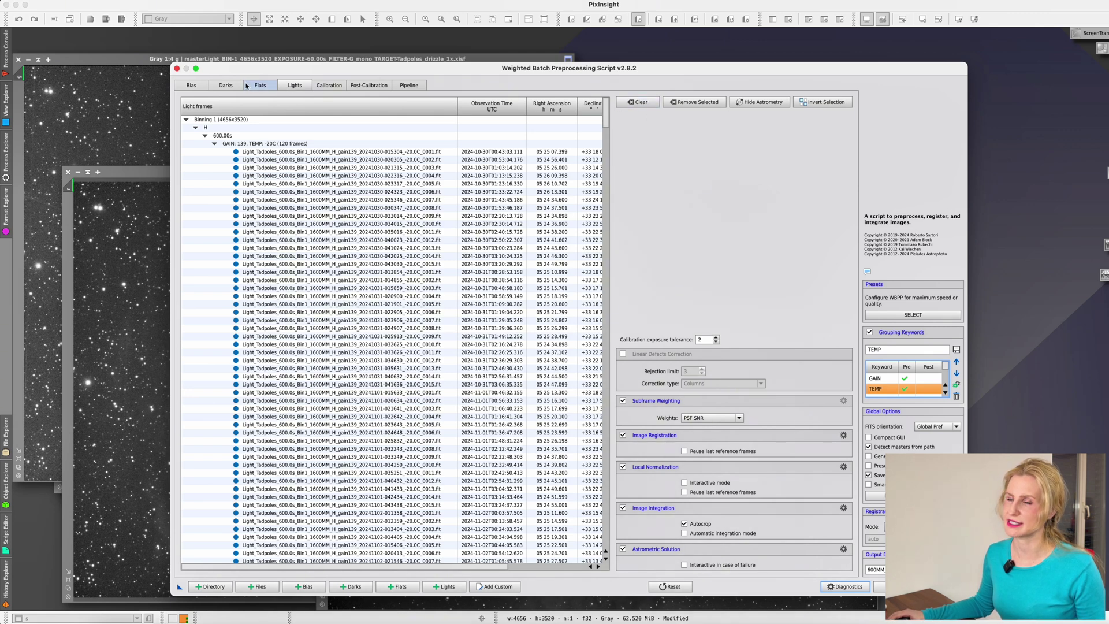
left_click(226, 86)
left_click(193, 85)
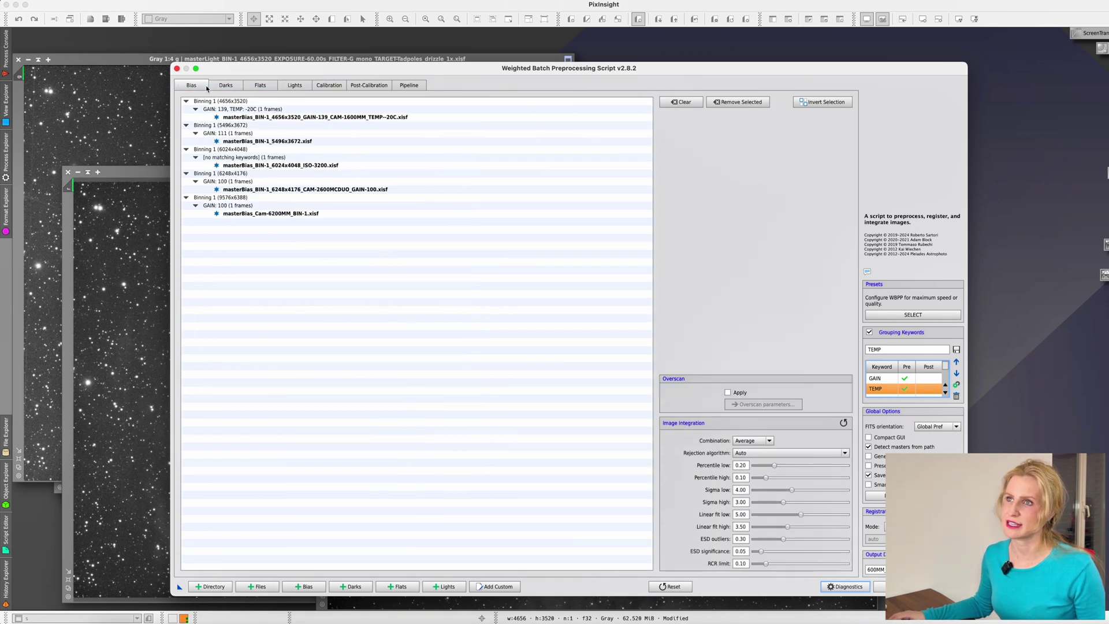
left_click(225, 85)
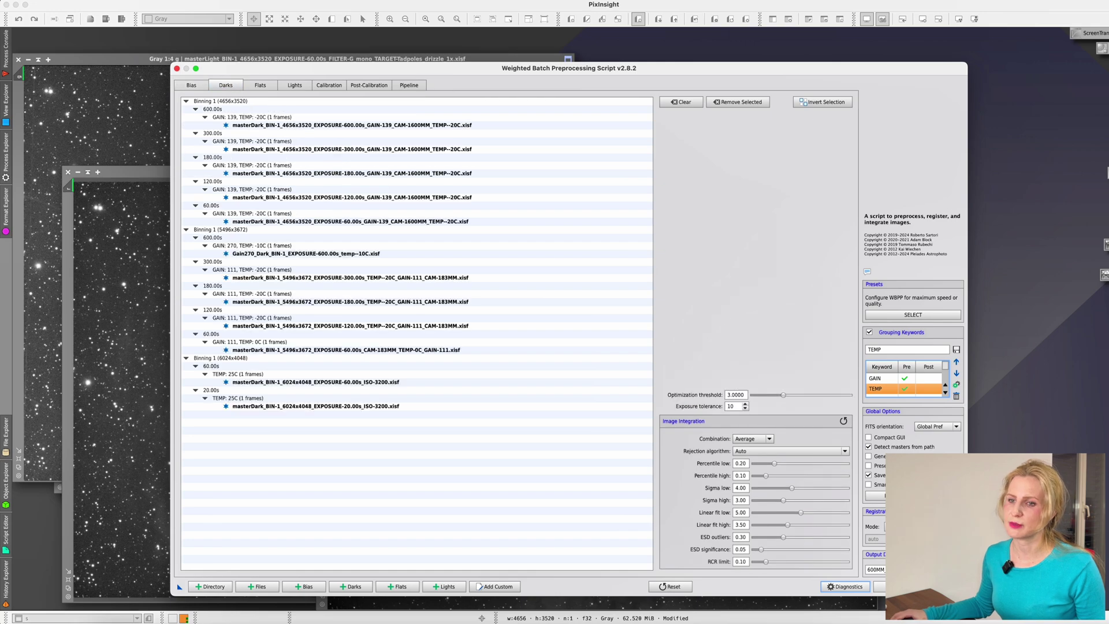
key("super+Tab")
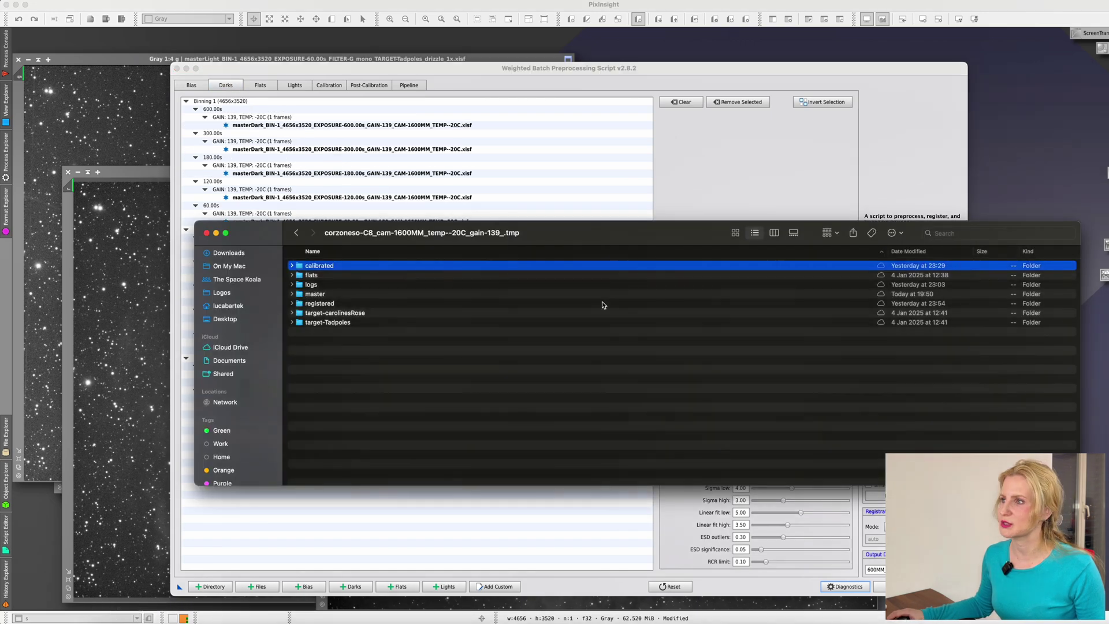
Open the CalibLib library and expand Cam-2600MCDUO to show its master bias and dark files
left_click(231, 280)
double_click(353, 284)
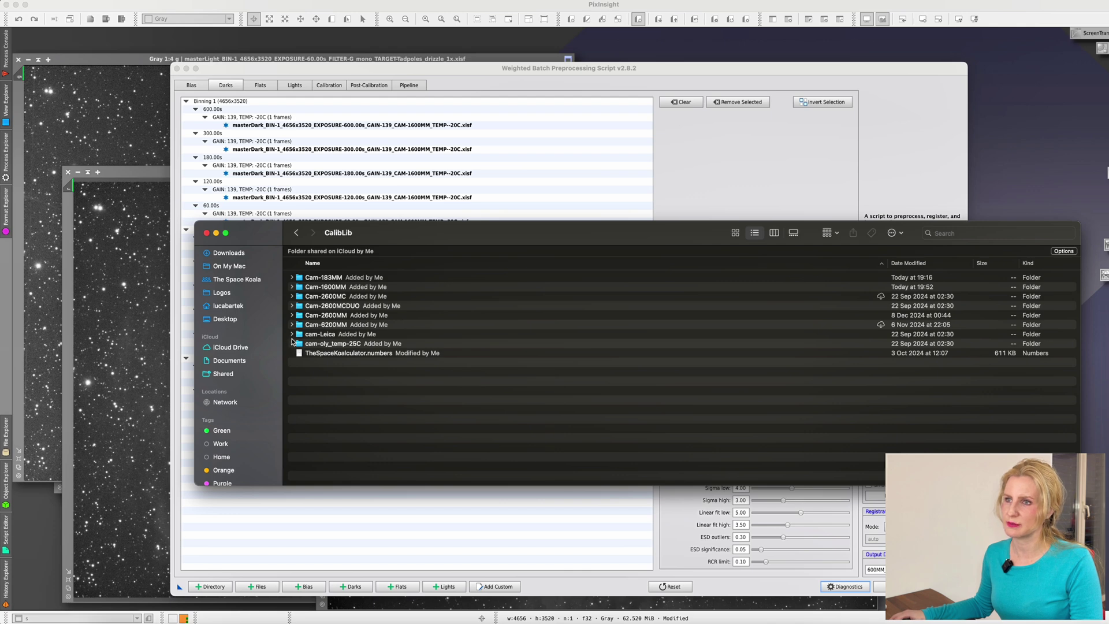
left_click(293, 306)
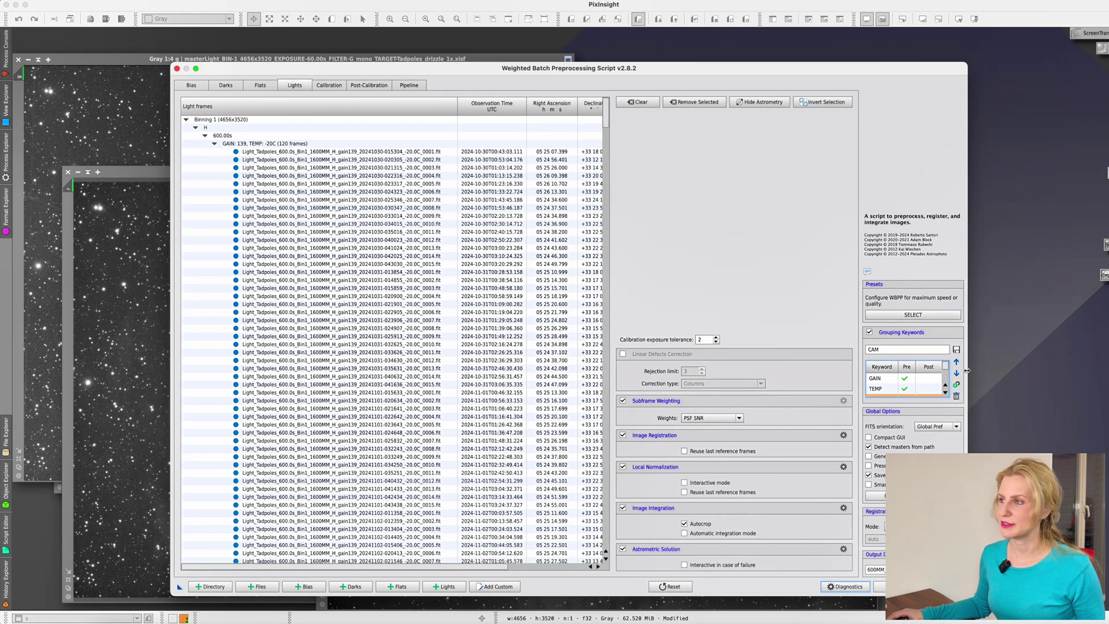
Make CAM a pre-calibration grouping keyword so the light groups read CAM: 1600MM
scroll(925, 382, "down", 2)
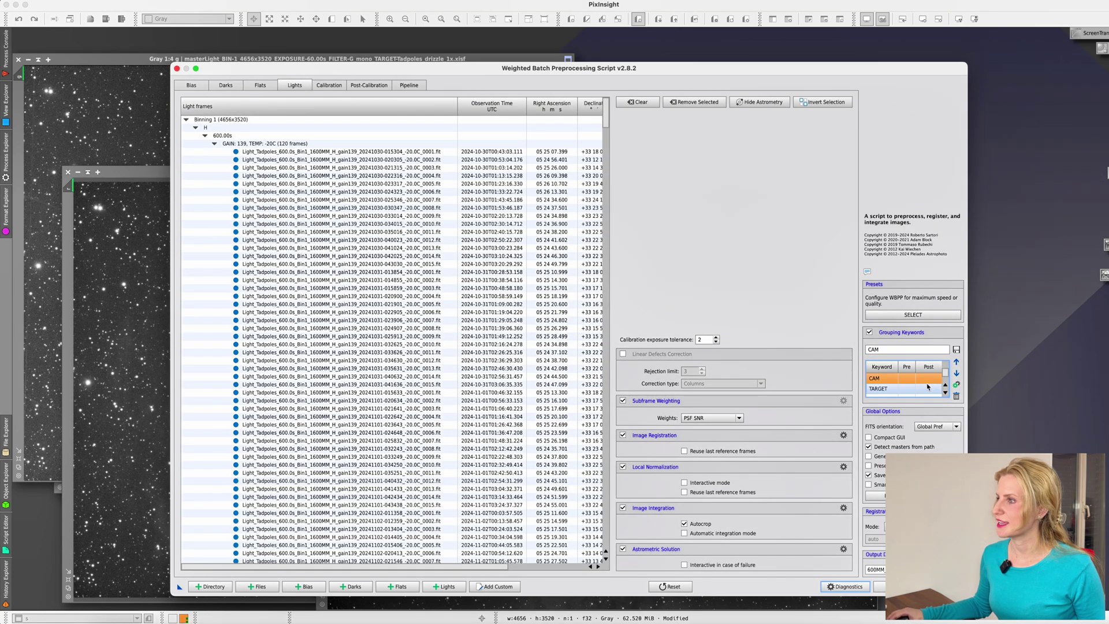
left_click(957, 385)
scroll(919, 375, "up", 2)
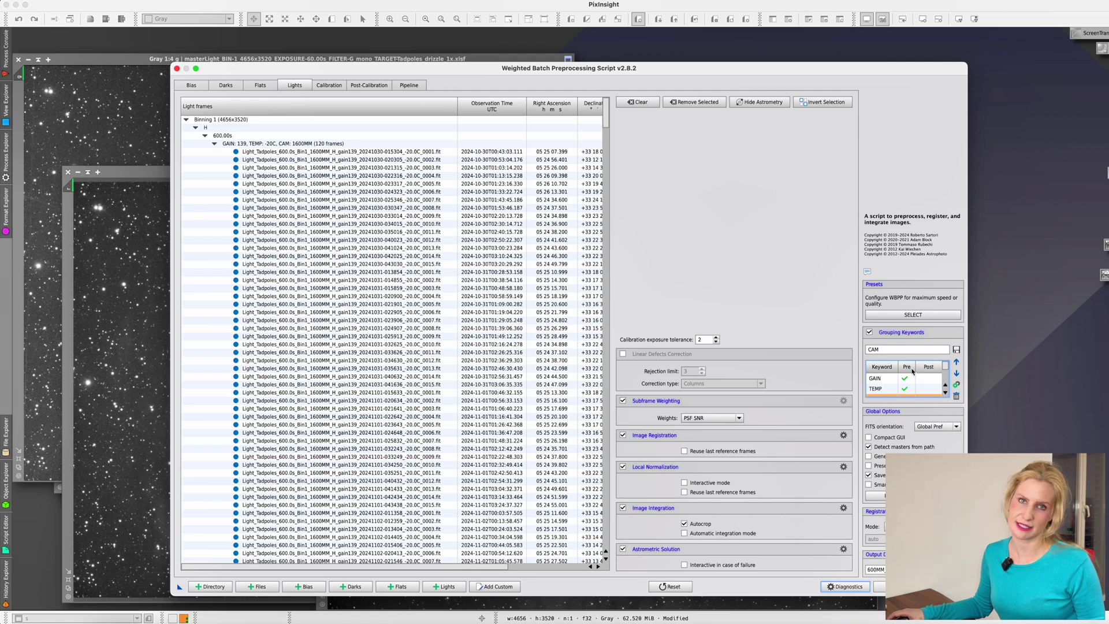
Check the 300s B light group's calibration matches, then view the Post-Calibration light groups
left_click(329, 85)
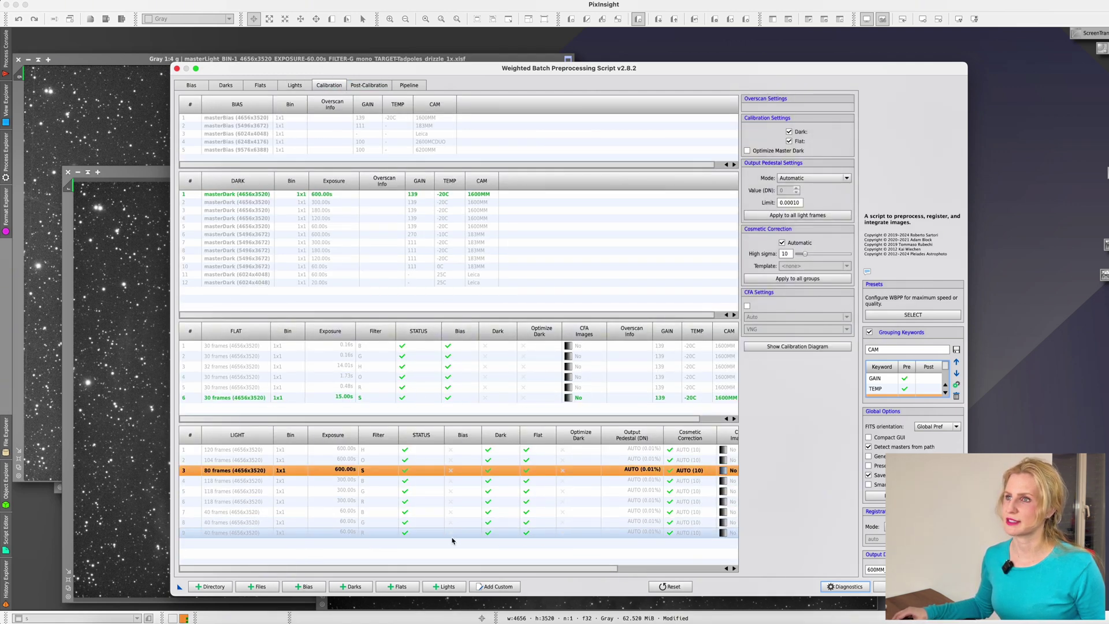
left_click(580, 481)
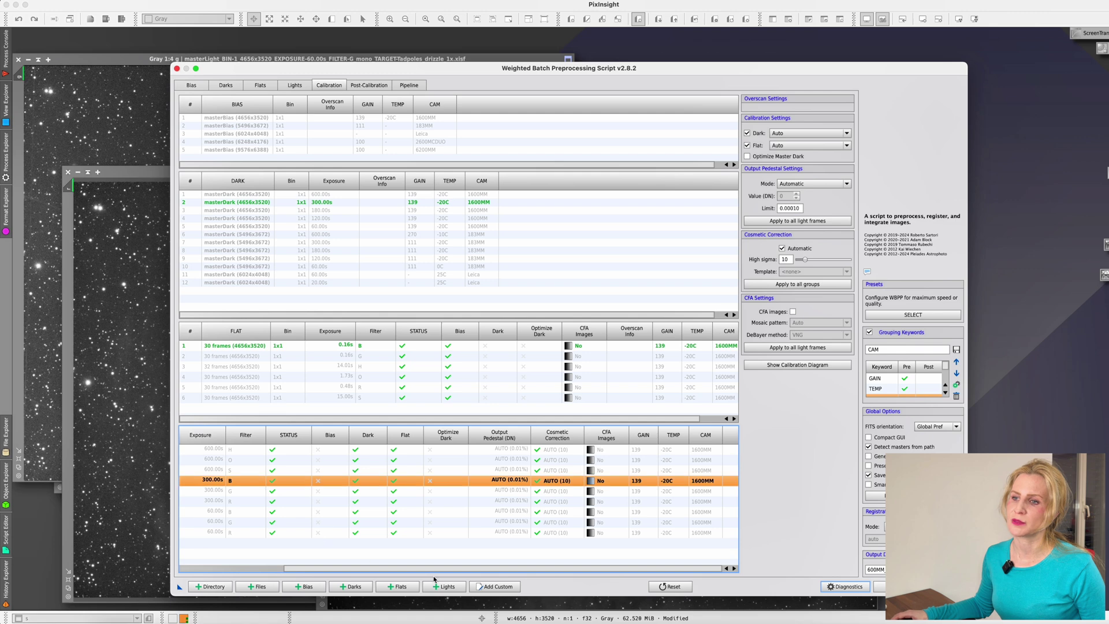
left_click_drag(431, 568, 322, 560)
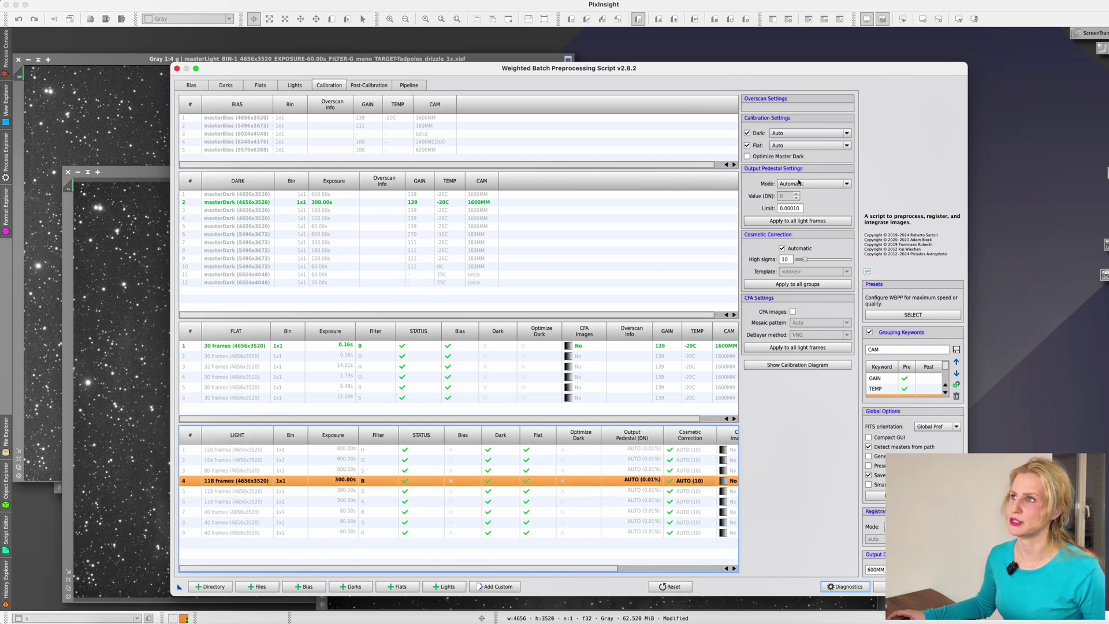
left_click_drag(465, 570, 639, 568)
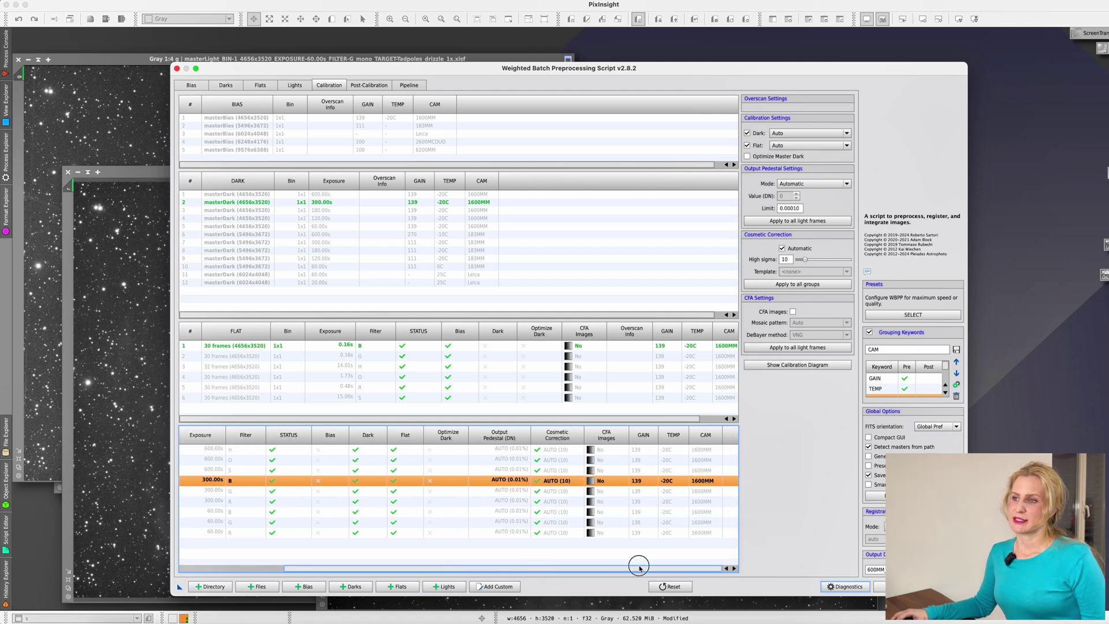
left_click_drag(587, 572, 461, 572)
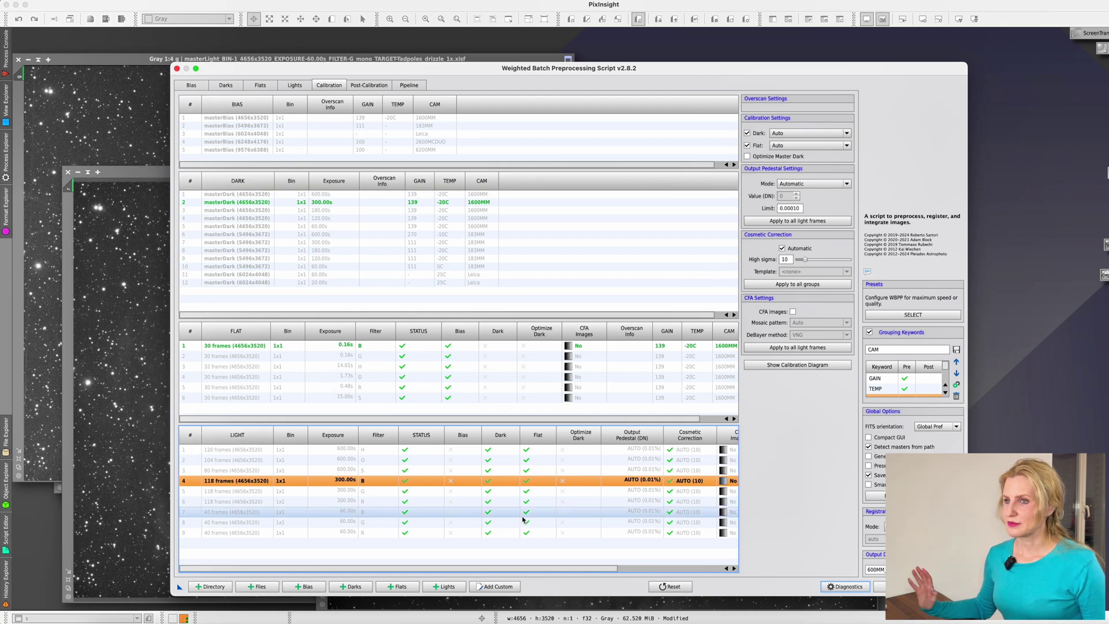
key("ctrl+Tab")
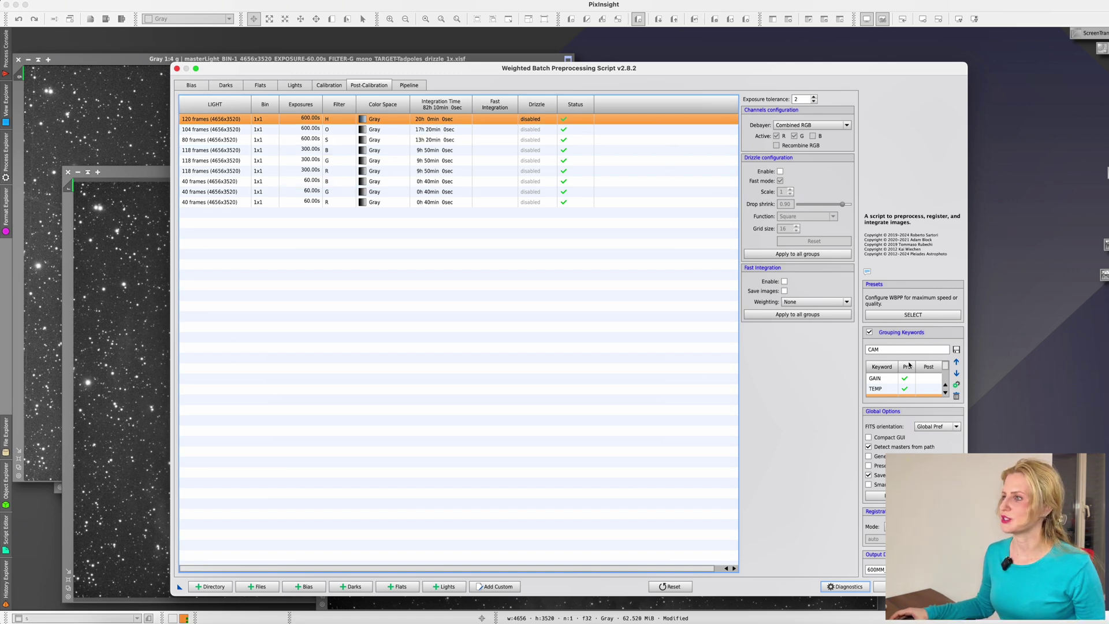
Make TARGET a post-calibration-only grouping keyword, with Pre unticked and Post ticked
left_click(946, 393)
left_click(946, 392)
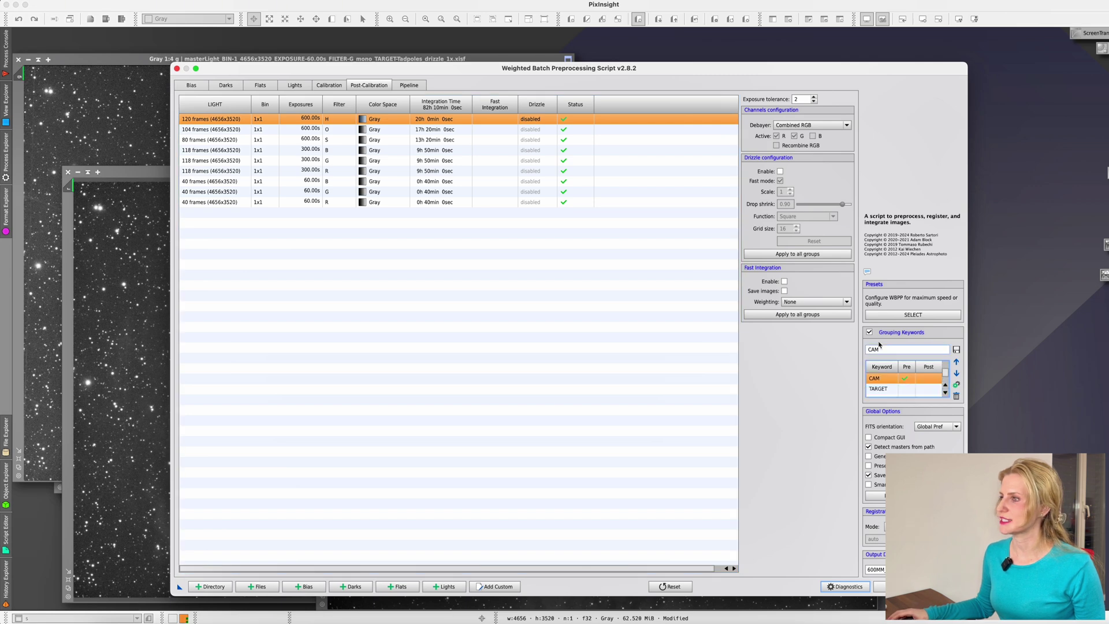
left_click(908, 391)
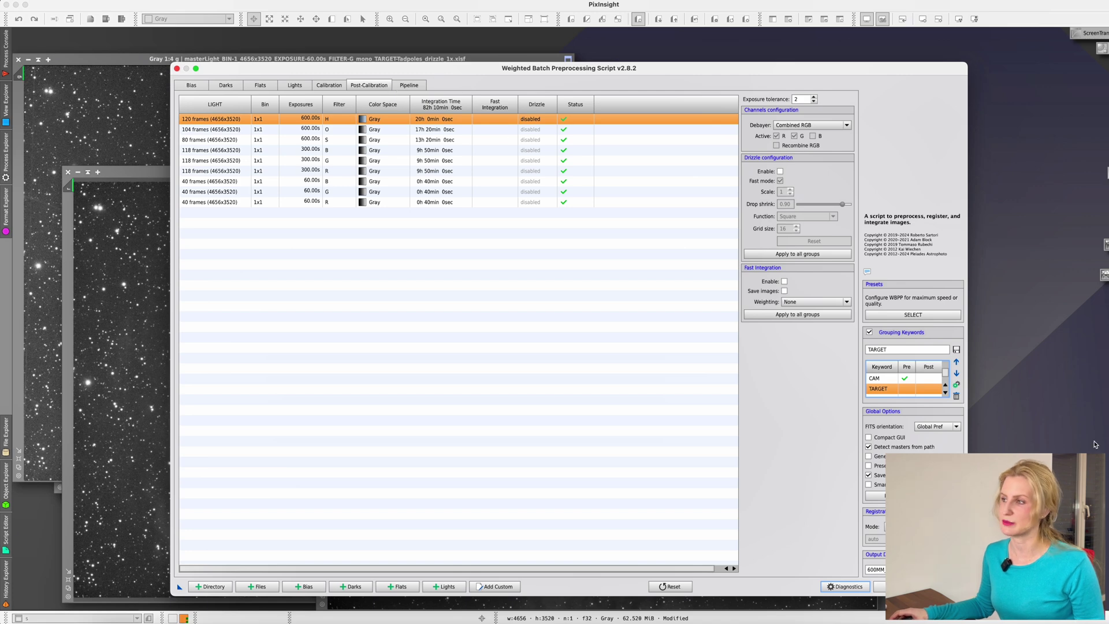
left_click(958, 385)
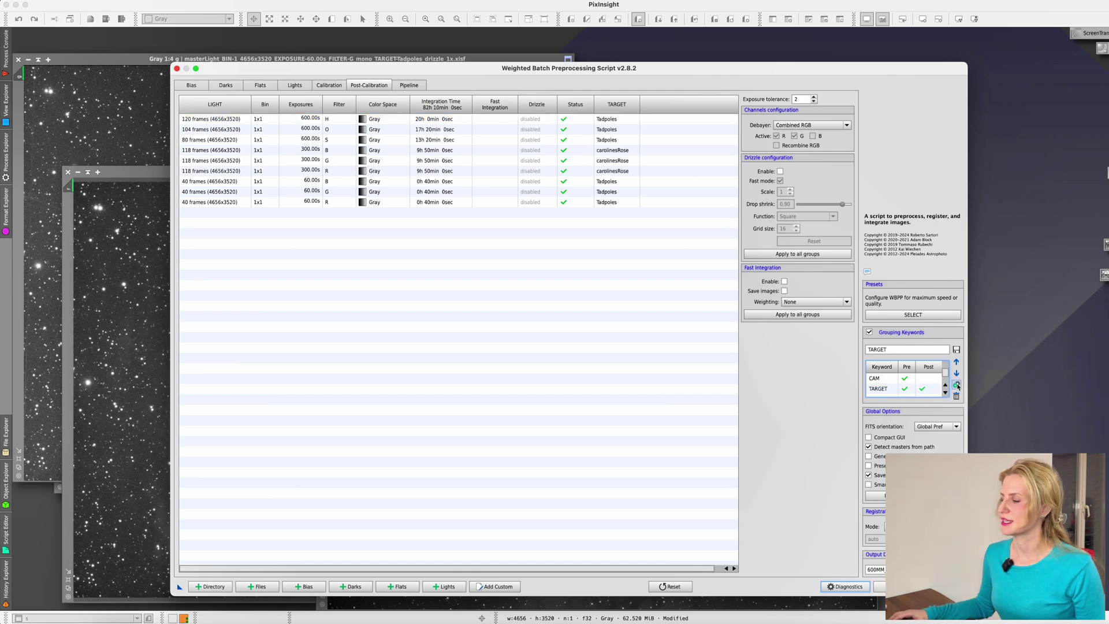
left_click(956, 386)
left_click(958, 386)
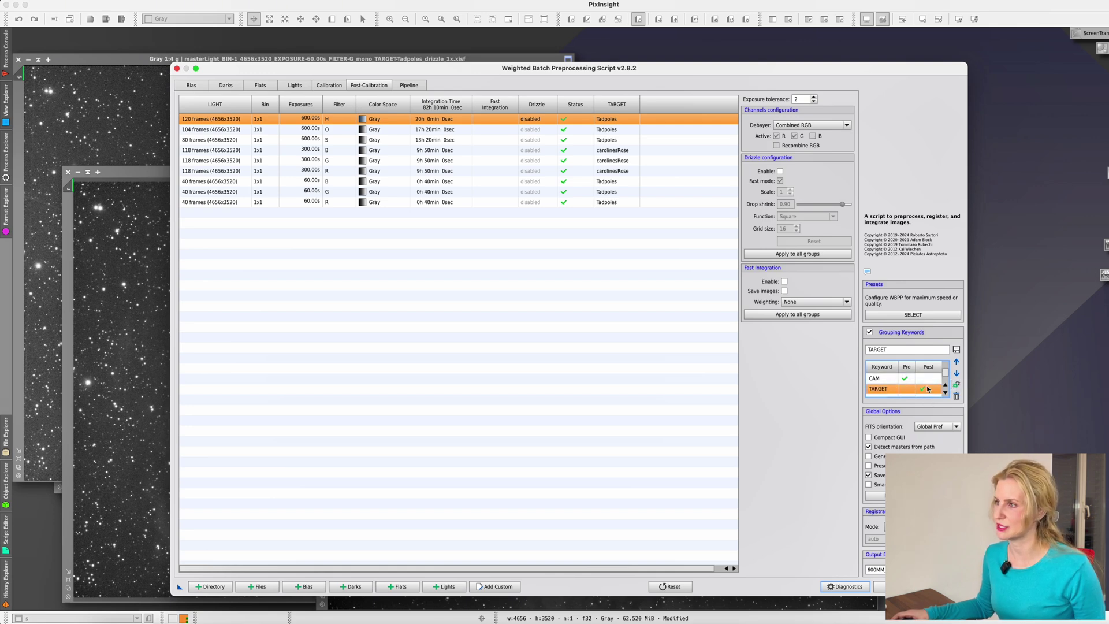
scroll(928, 384, "down", 1)
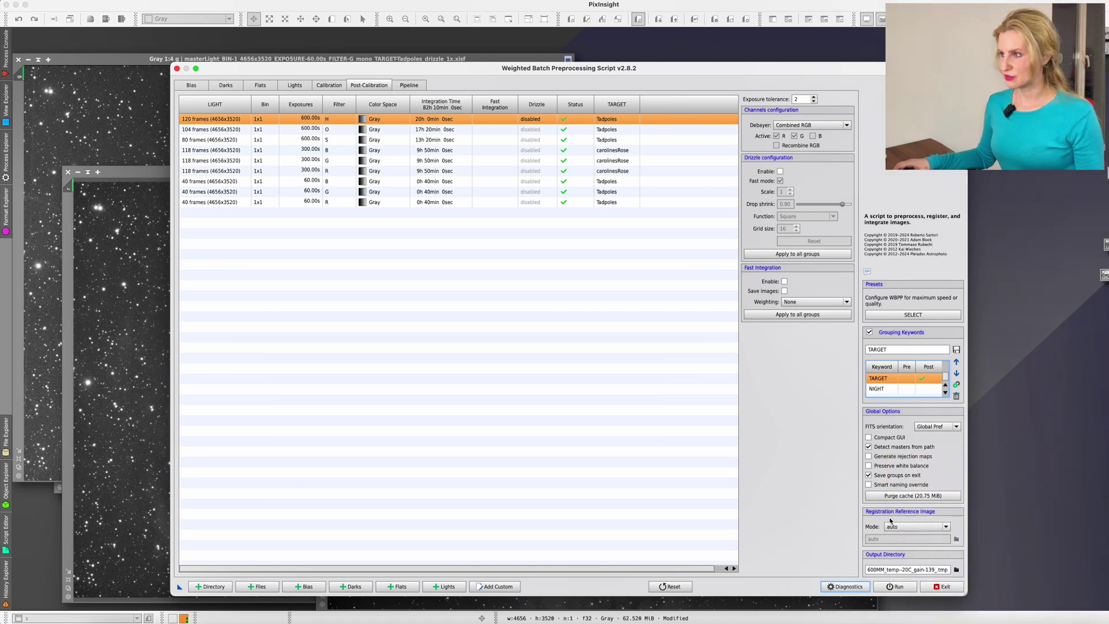
Choose 'auto by TARGET' as the registration reference image mode
left_click(895, 526)
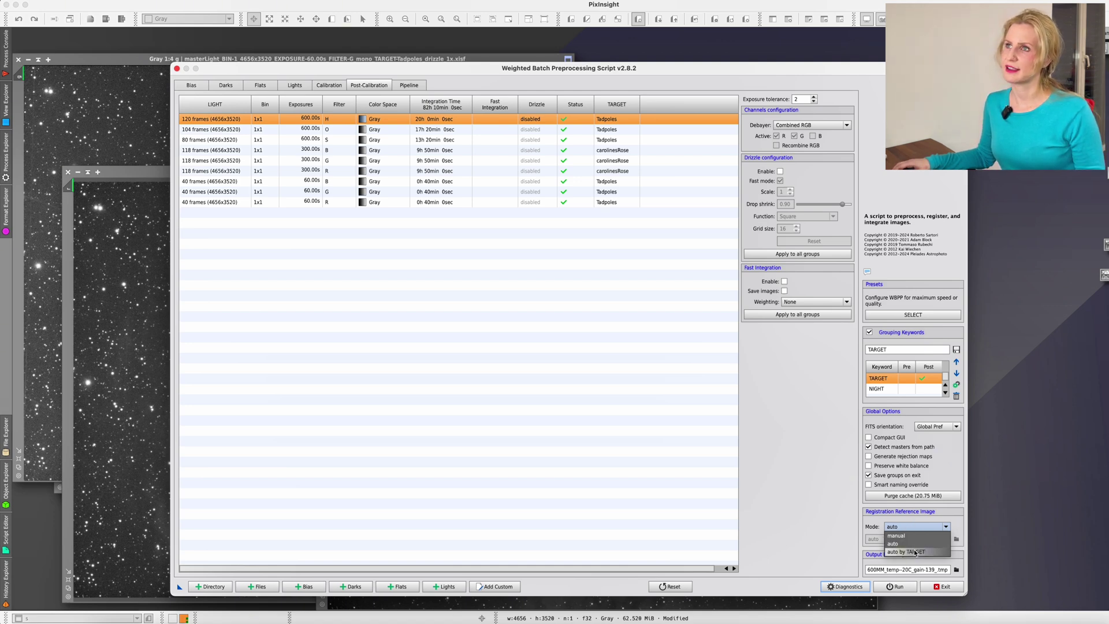
left_click(915, 553)
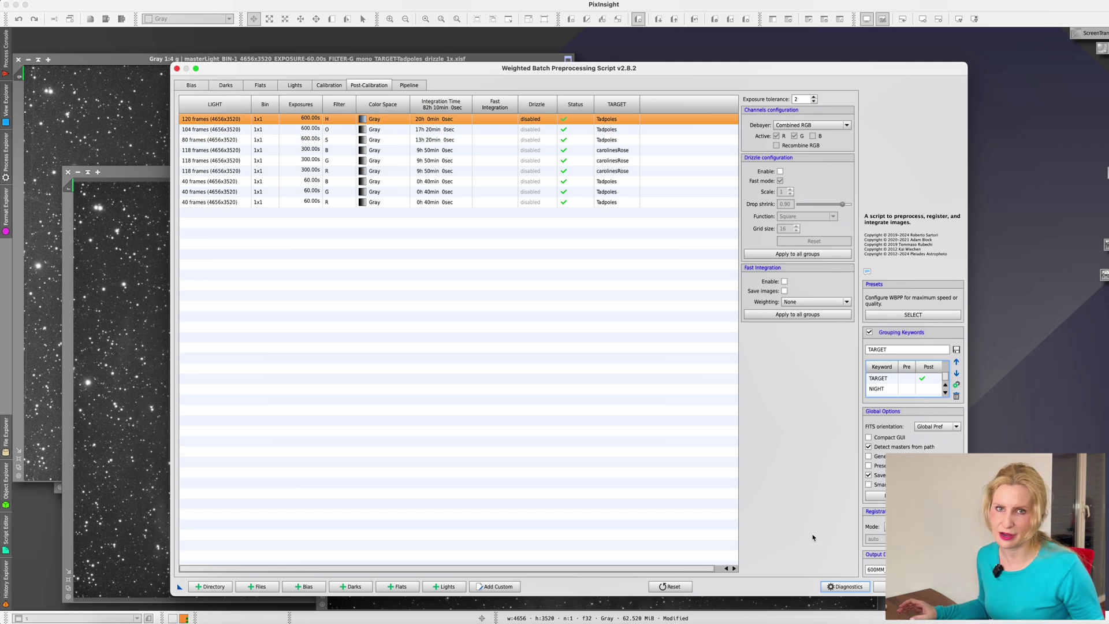
left_click(919, 390)
left_click(919, 387)
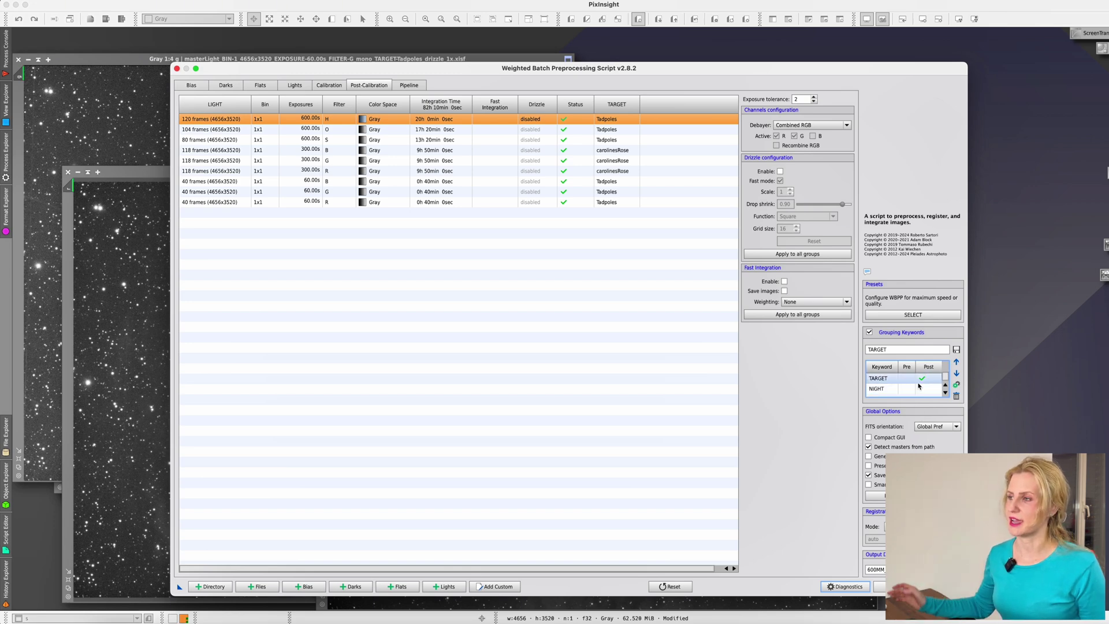
left_click(918, 389)
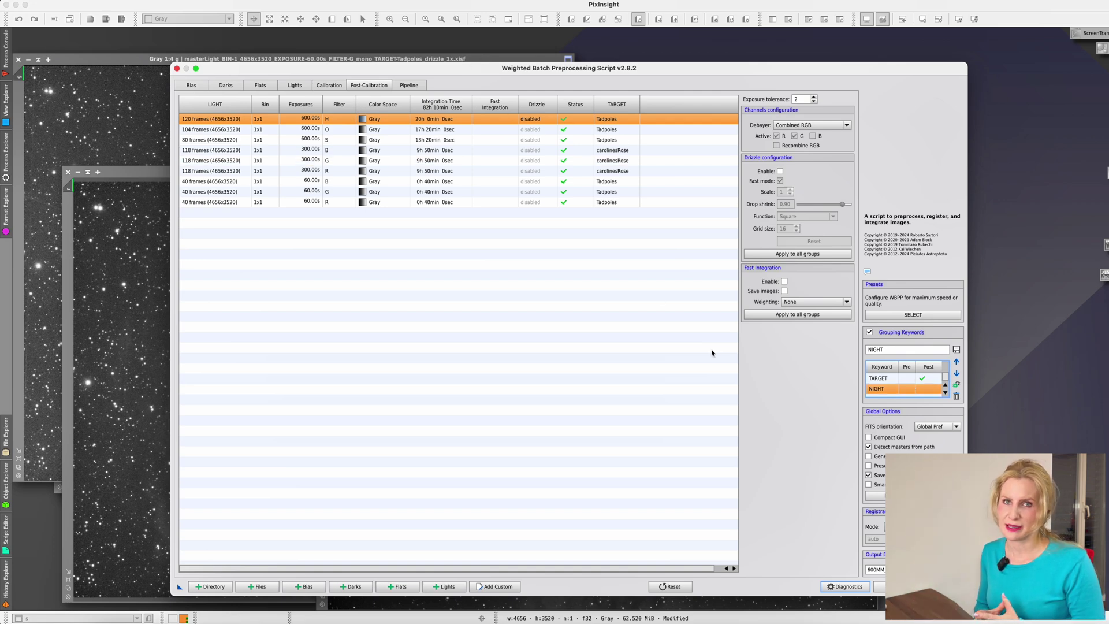
Check the CAM labels on the dark groups, then return to the Calibration page
left_click(226, 83)
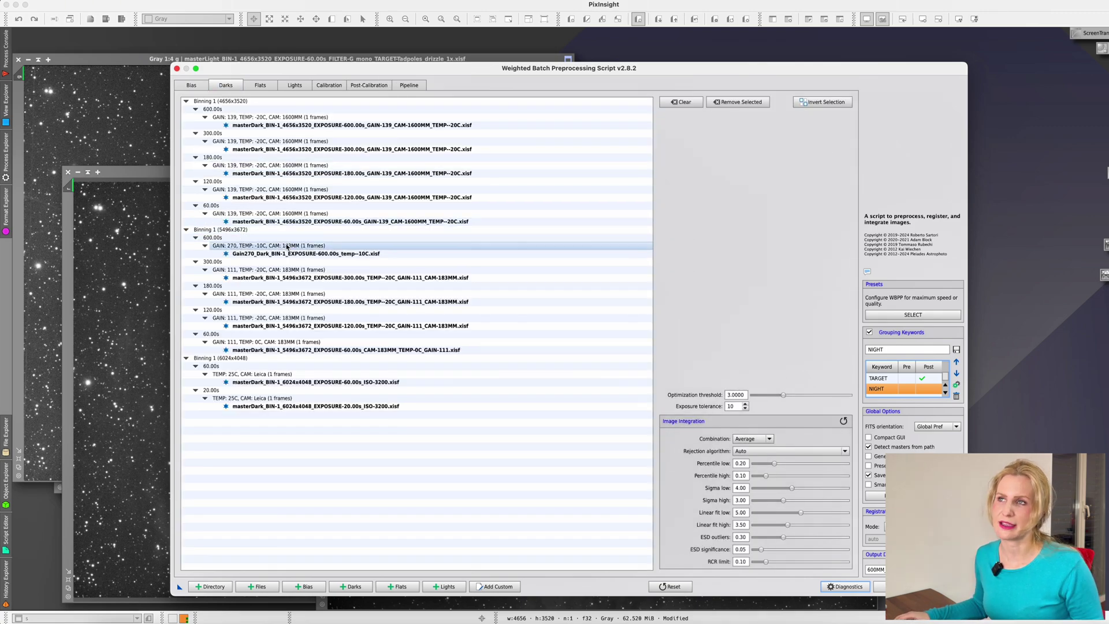
left_click(331, 86)
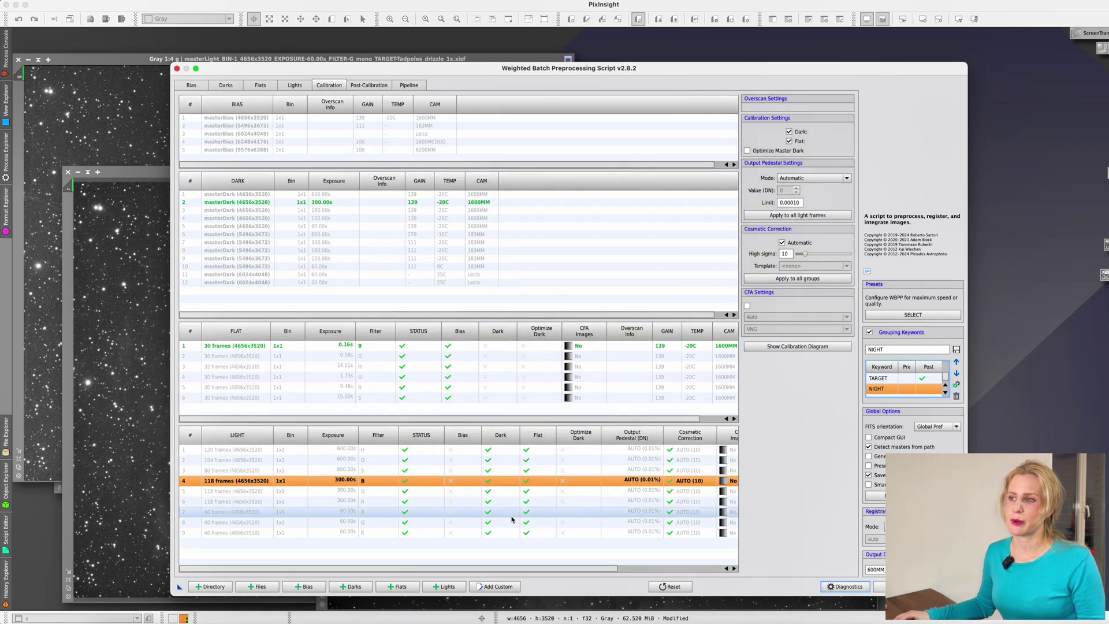